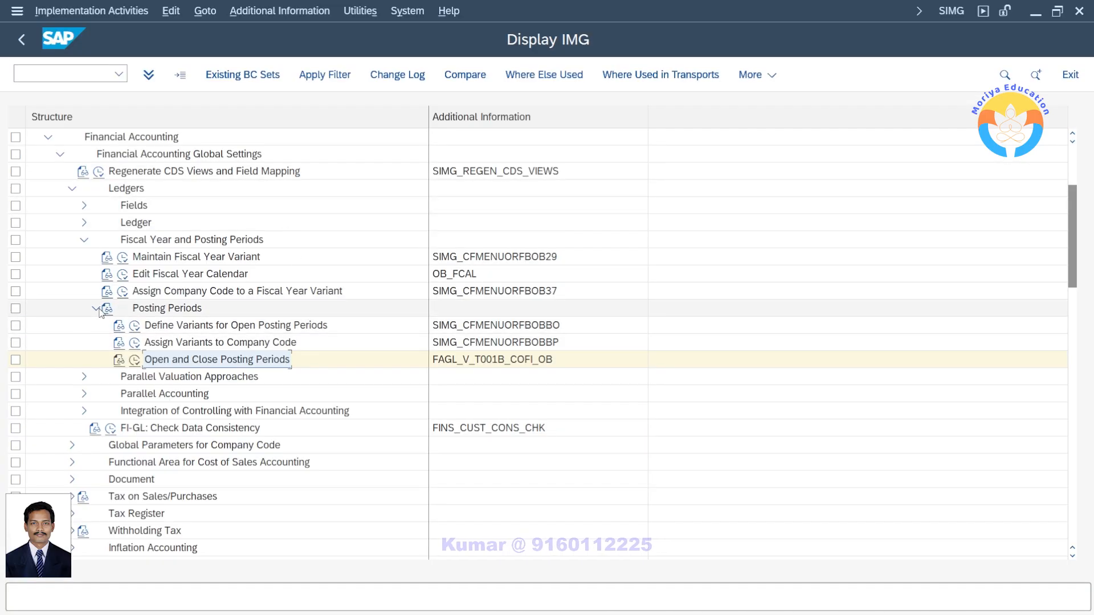
# - Collapse the Posting Periods node and its parent Fiscal Year and Posting Periods under Ledgers
pyautogui.click(95, 308)
pyautogui.click(85, 240)
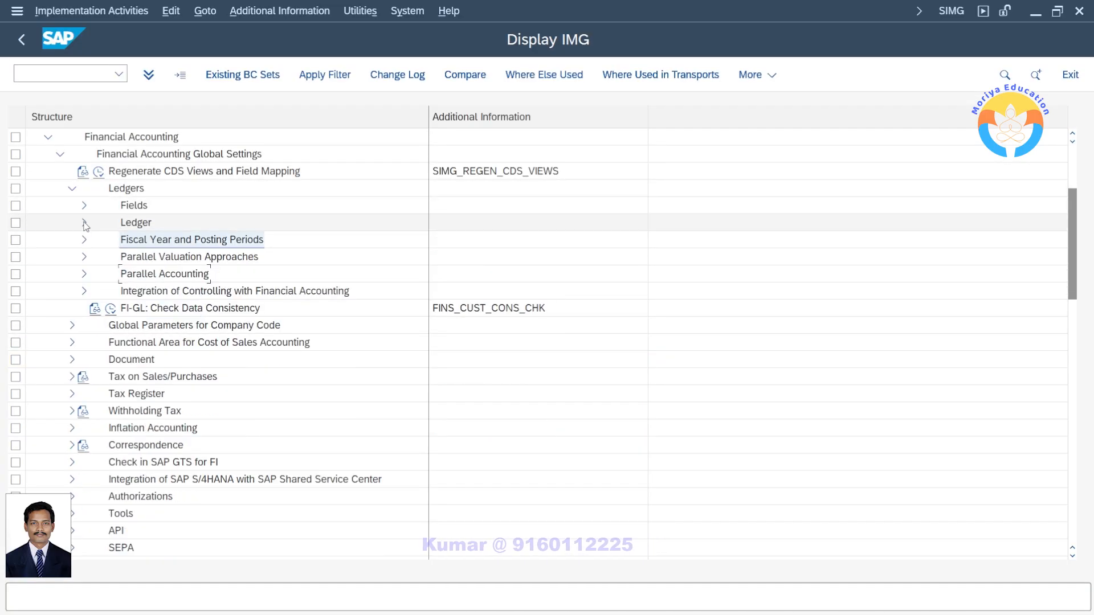
# - Review the IMG path from Financial Accounting through Financial Accounting Global Settings and Ledgers, examining the Fields and Ledger nodes
pyautogui.click(84, 206)
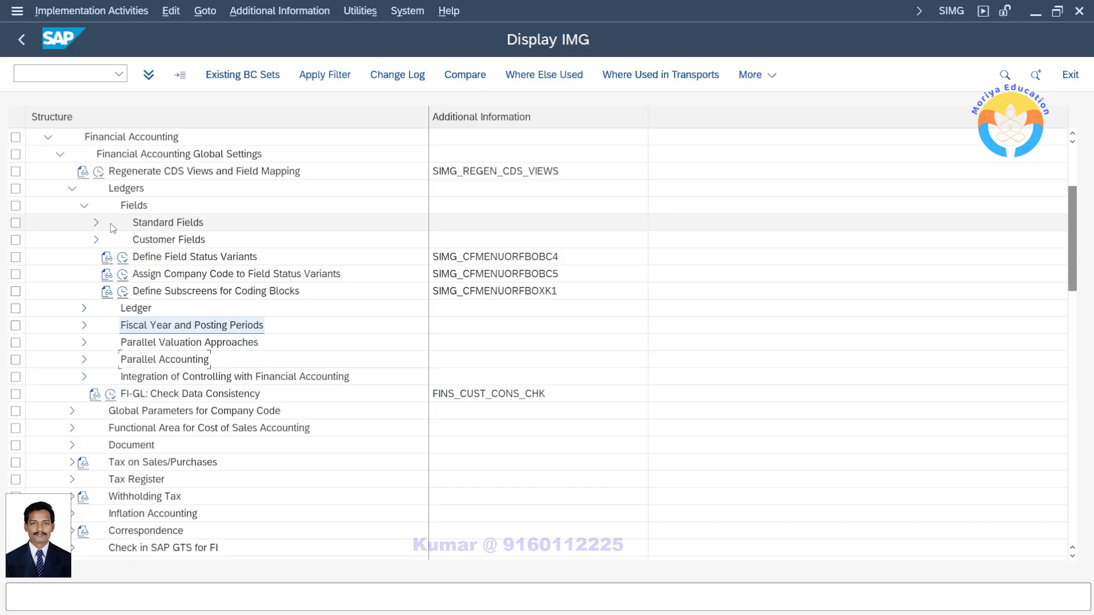
pyautogui.click(84, 205)
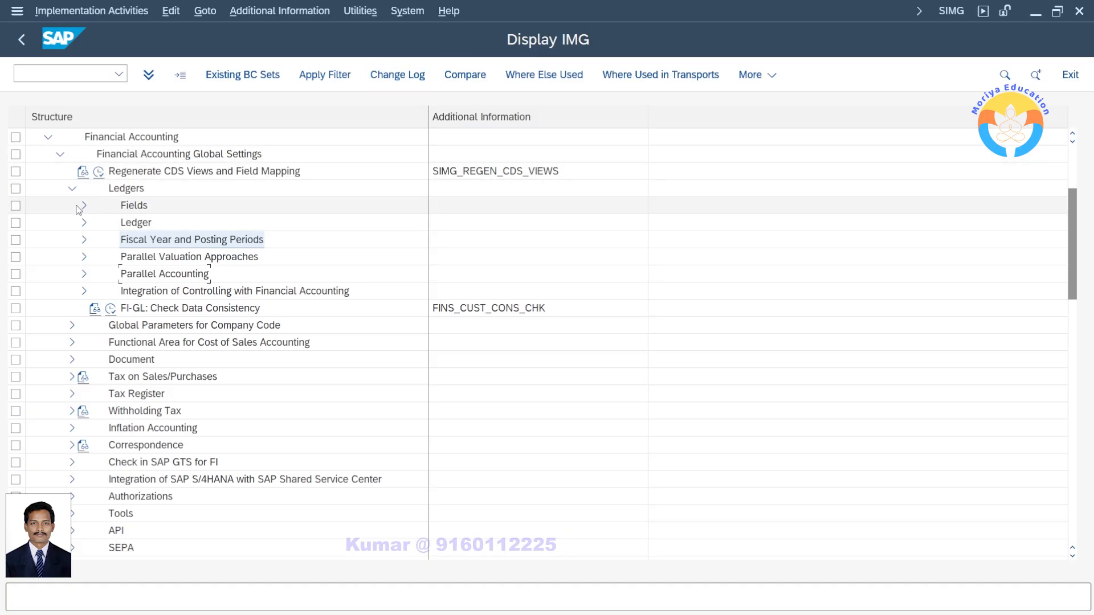
pyautogui.click(131, 137)
pyautogui.scroll(3, 127, 212)
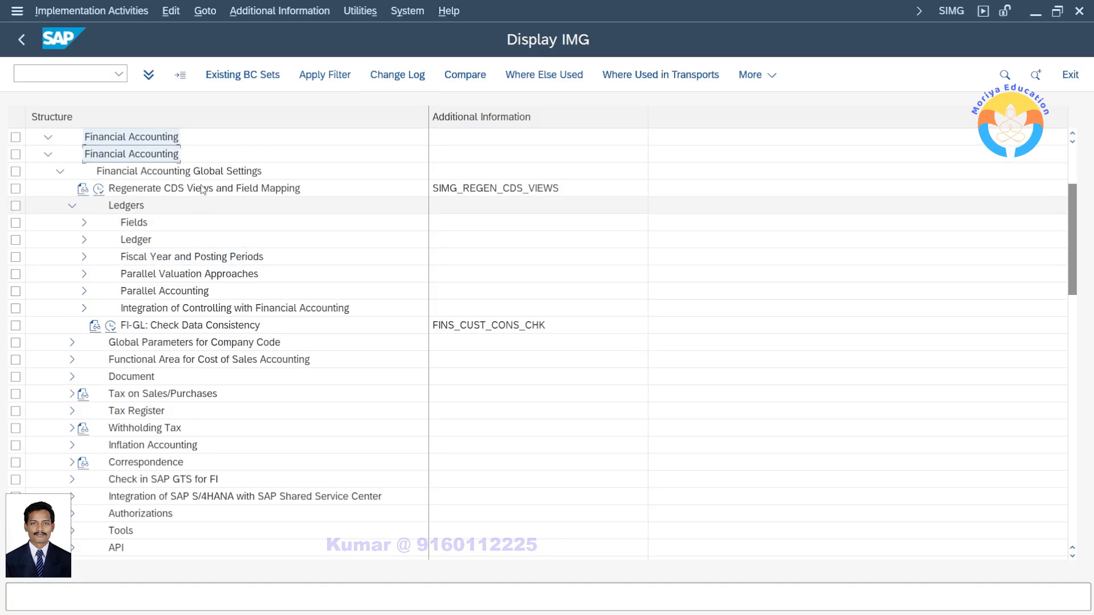
pyautogui.scroll(1, 126, 212)
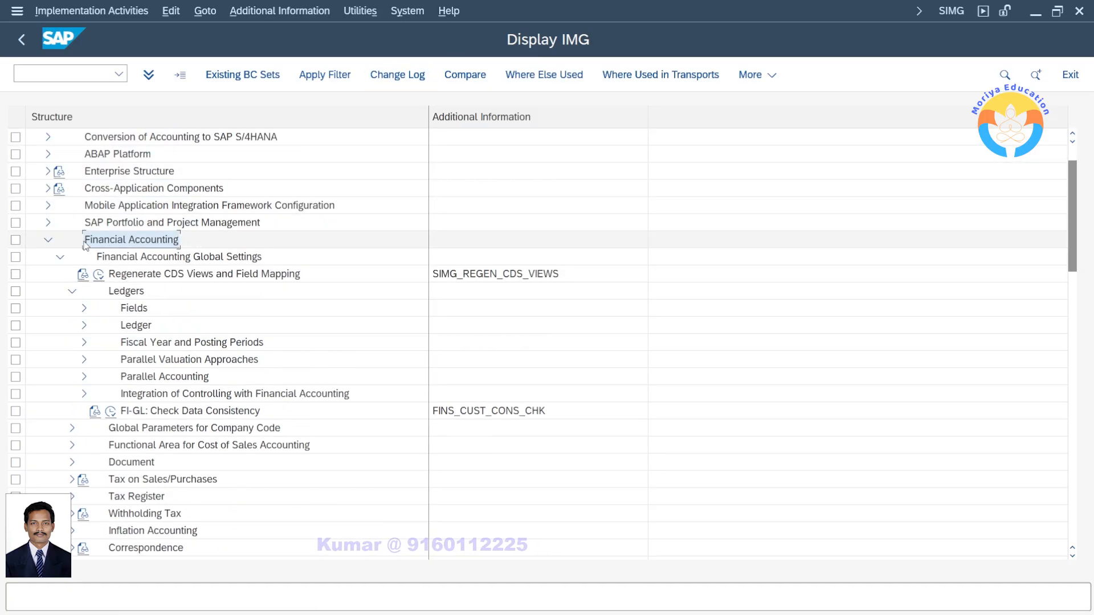
pyautogui.click(118, 261)
pyautogui.scroll(-3, 166, 272)
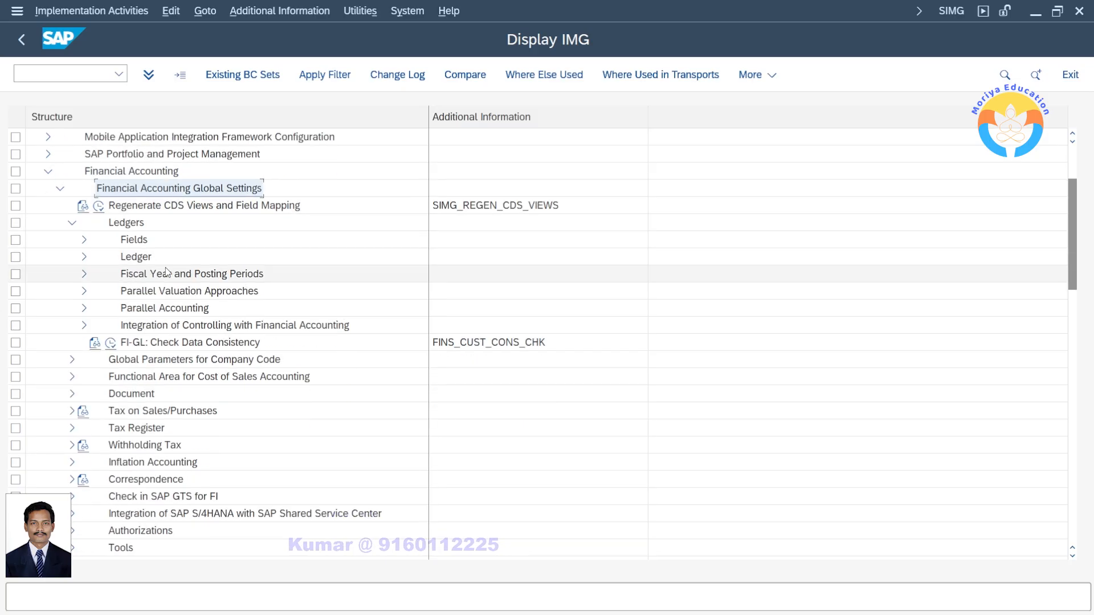
pyautogui.click(84, 258)
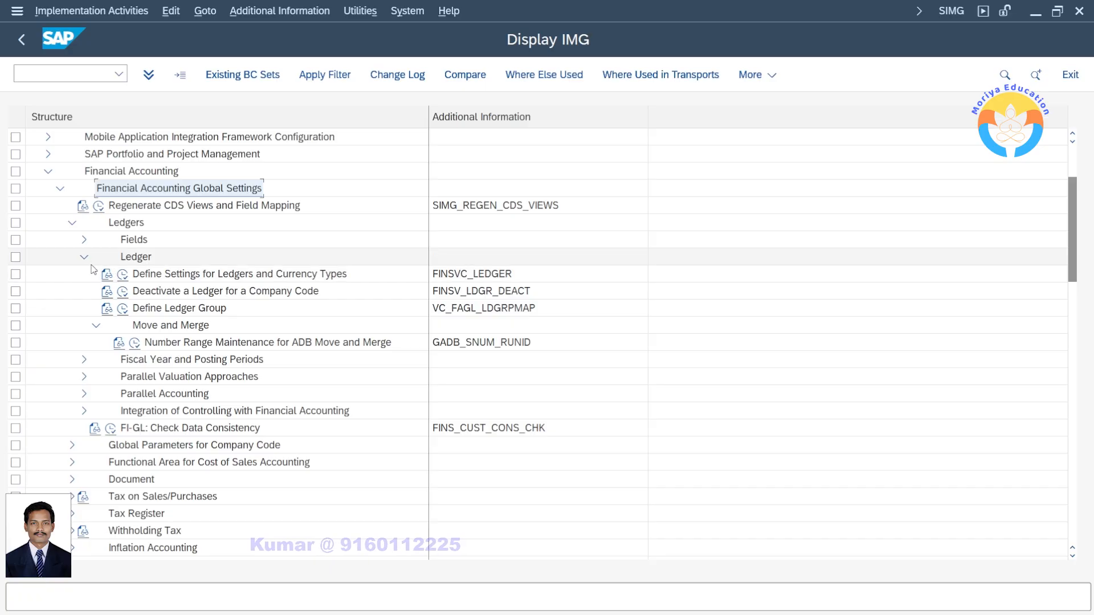
pyautogui.scroll(-2, 120, 302)
pyautogui.click(95, 291)
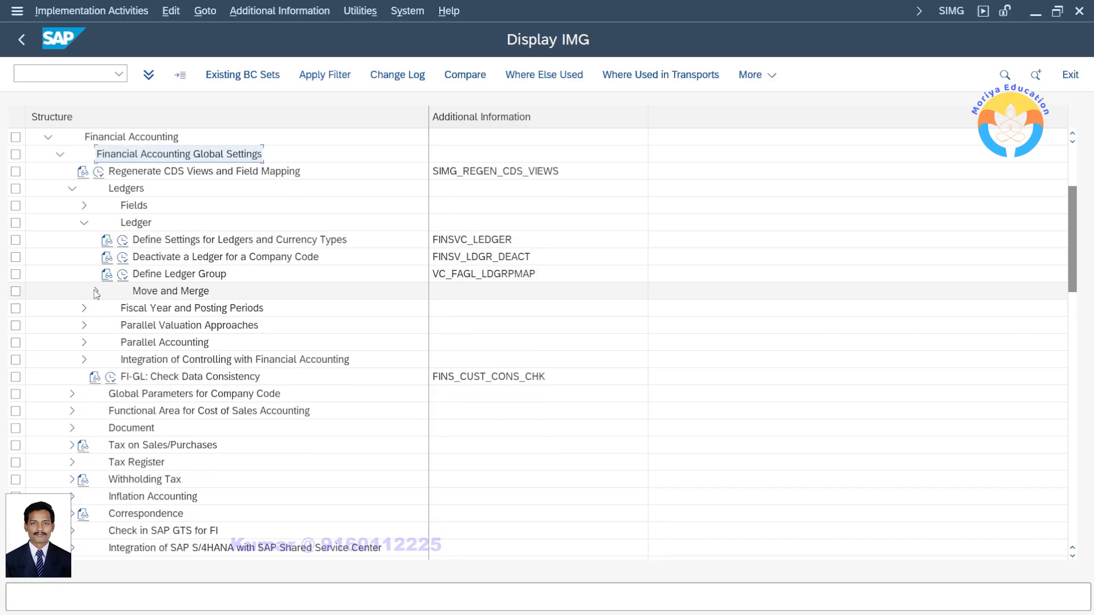
pyautogui.click(84, 224)
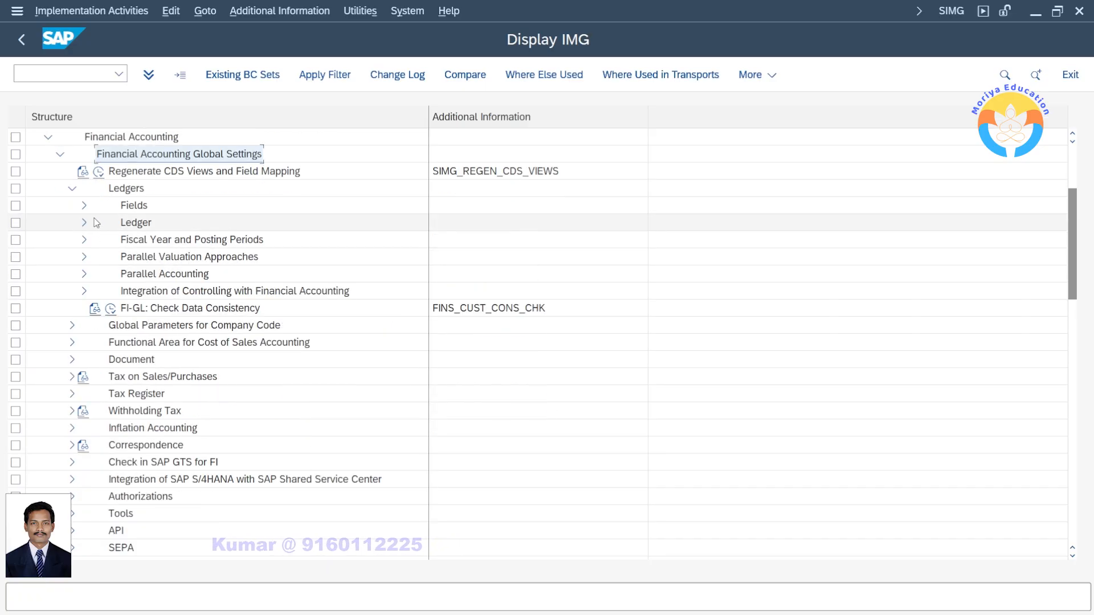
# - Open the Define Field Status Variants activity under the Fields node of Ledgers
pyautogui.click(86, 190)
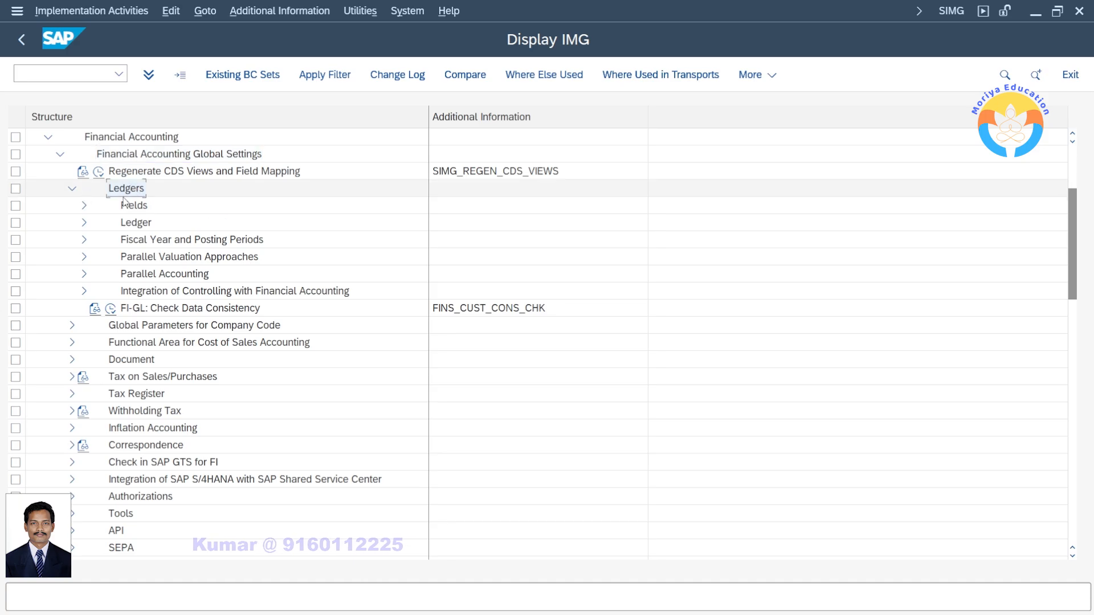
pyautogui.click(84, 207)
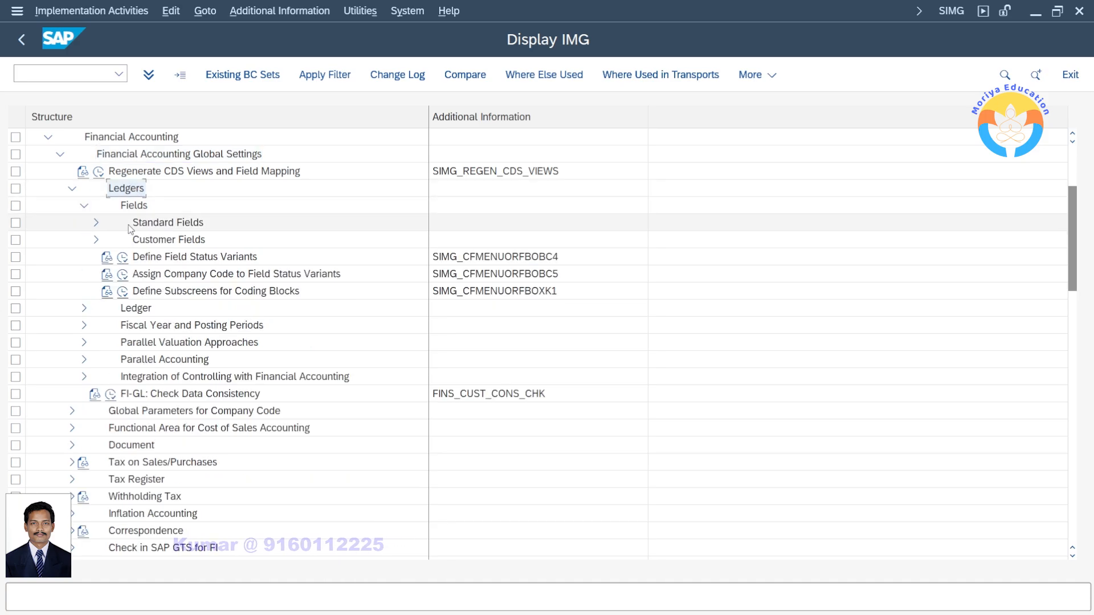
pyautogui.click(181, 259)
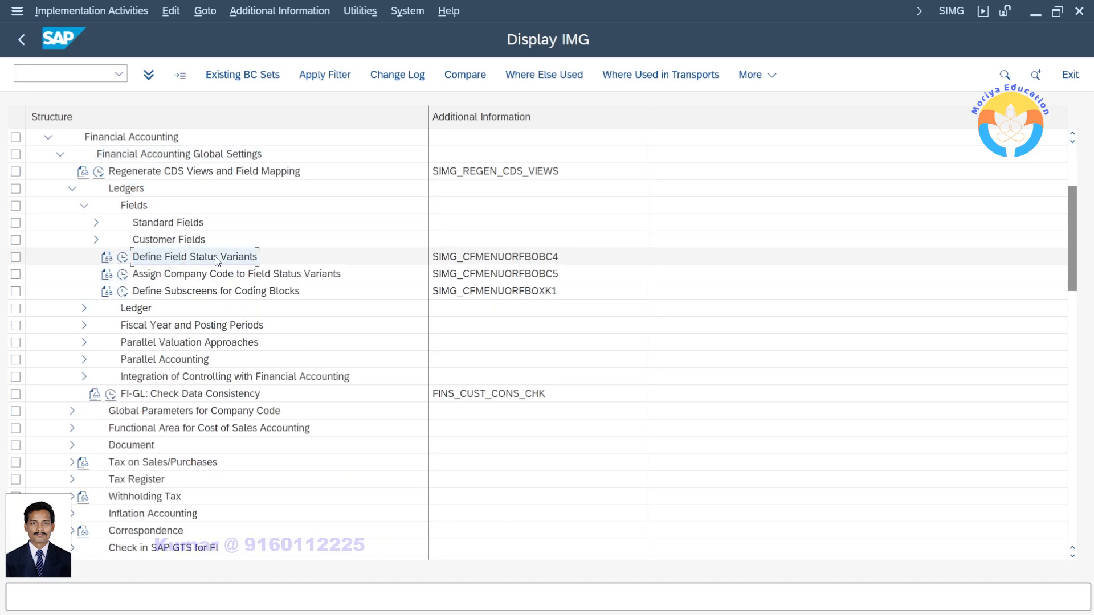
pyautogui.click(558, 260)
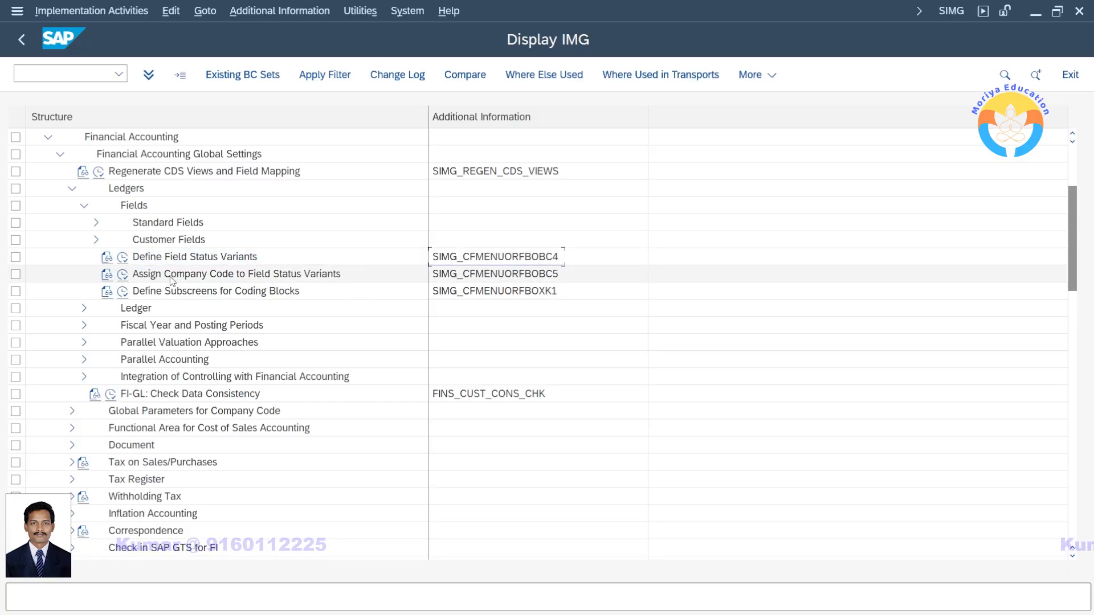
pyautogui.click(122, 257)
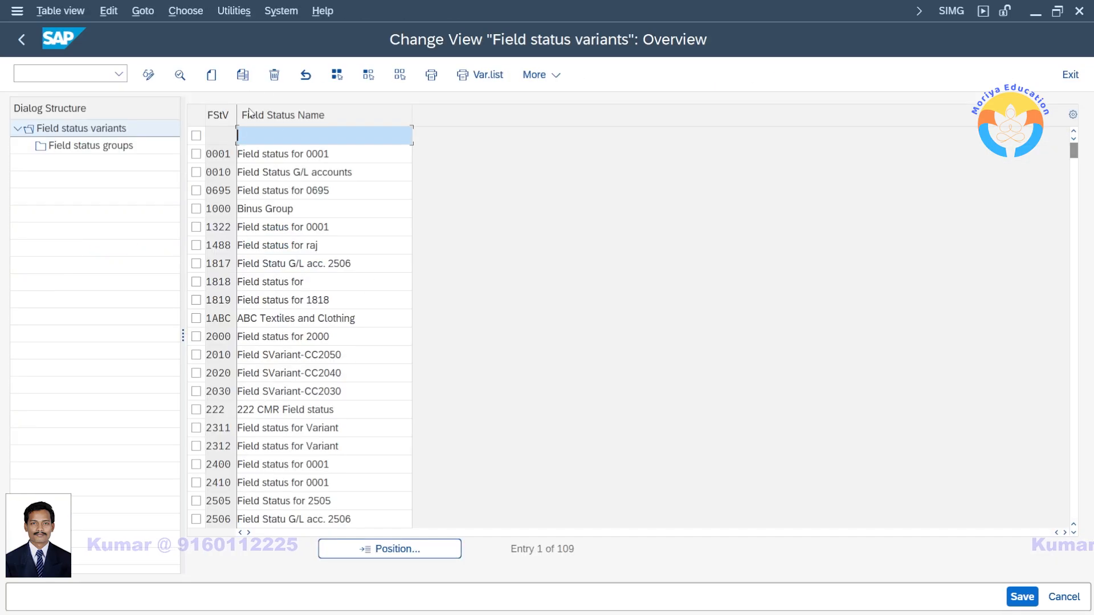
pyautogui.click(196, 154)
pyautogui.click(243, 75)
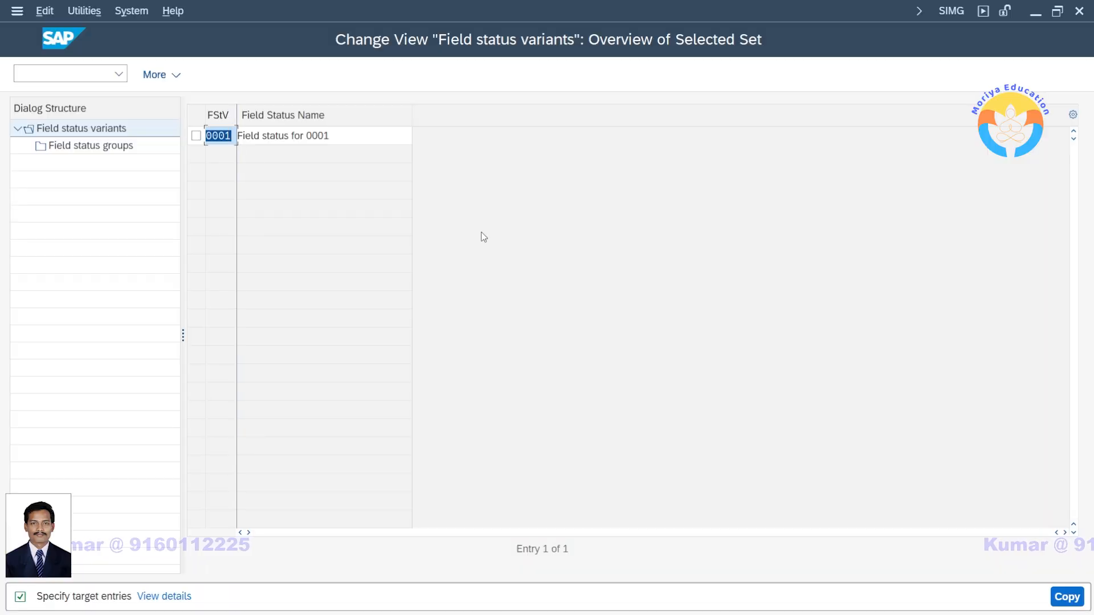
pyautogui.press('Return')
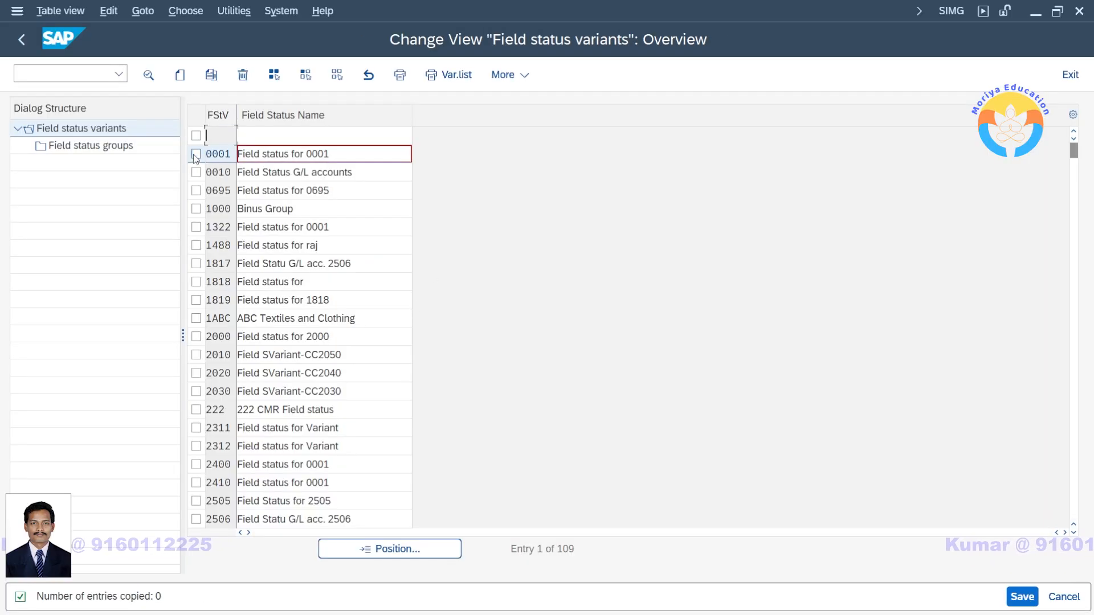
pyautogui.click(230, 158)
pyautogui.moveTo(232, 156); pyautogui.dragTo(205, 153)
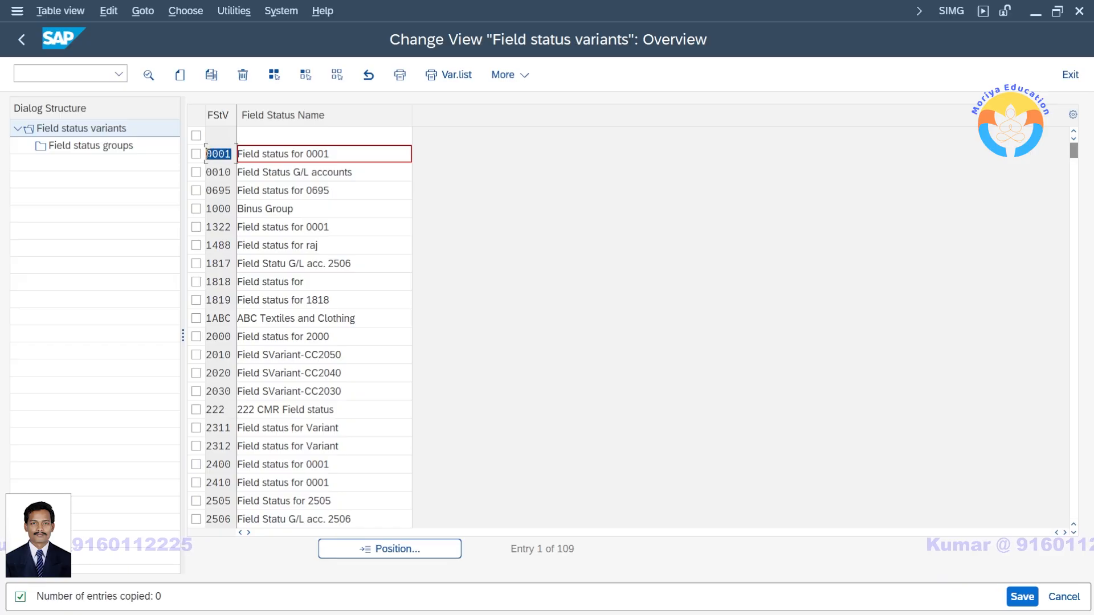
pyautogui.click(227, 152)
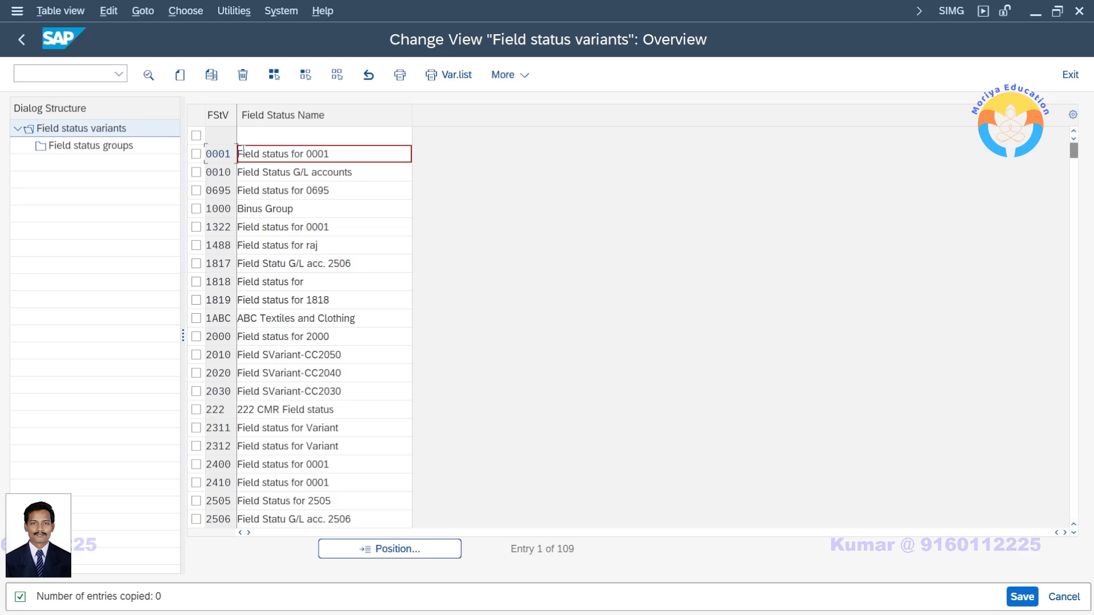
pyautogui.moveTo(232, 154)
pyautogui.mouseDown()
pyautogui.moveTo(205, 151)
pyautogui.moveTo(230, 154)
pyautogui.mouseUp()
pyautogui.click(217, 151)
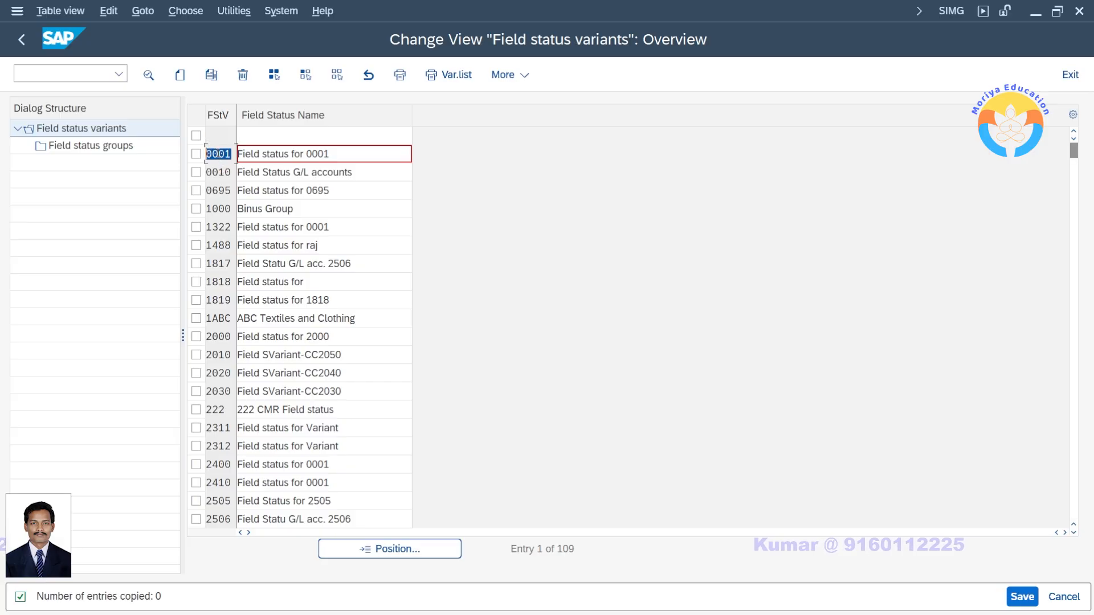
# - Start a copy of field status variant 0001 and set the new variant's key to 7788
pyautogui.click(196, 154)
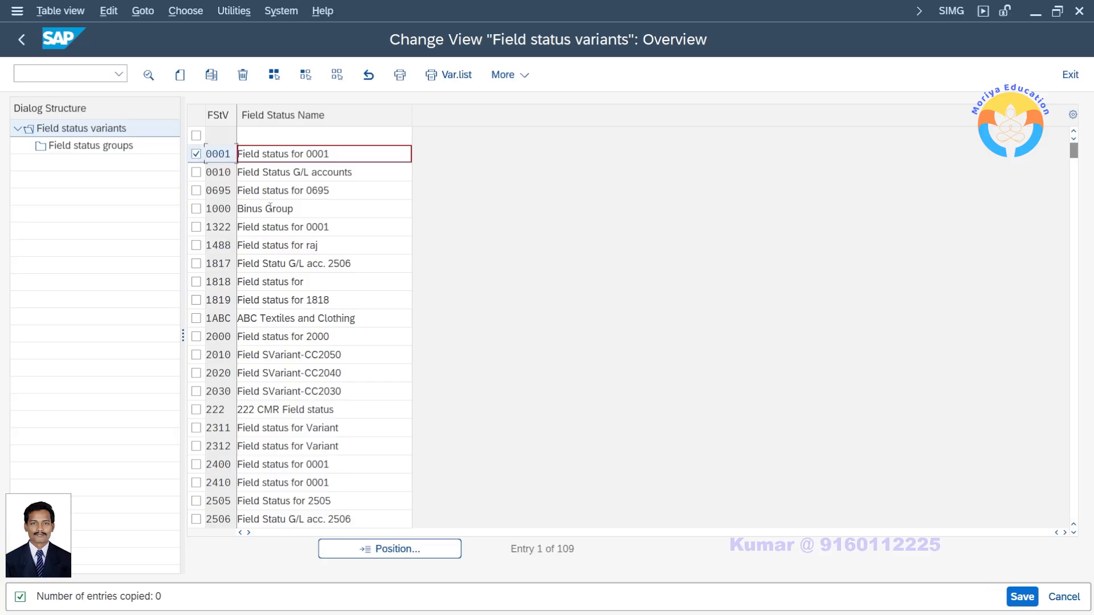
pyautogui.click(214, 77)
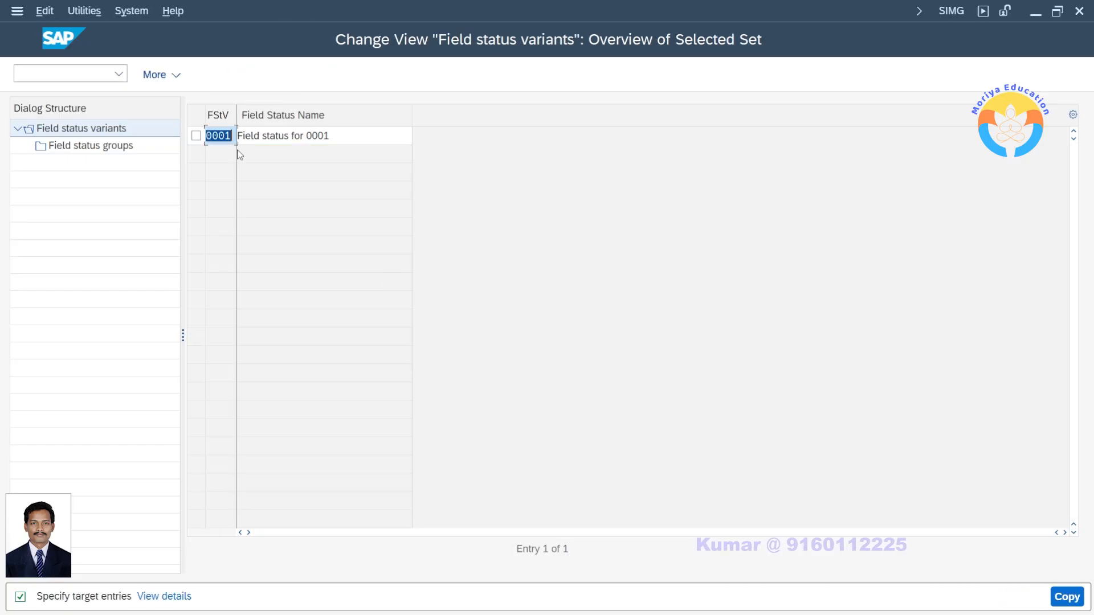
pyautogui.write('7788')
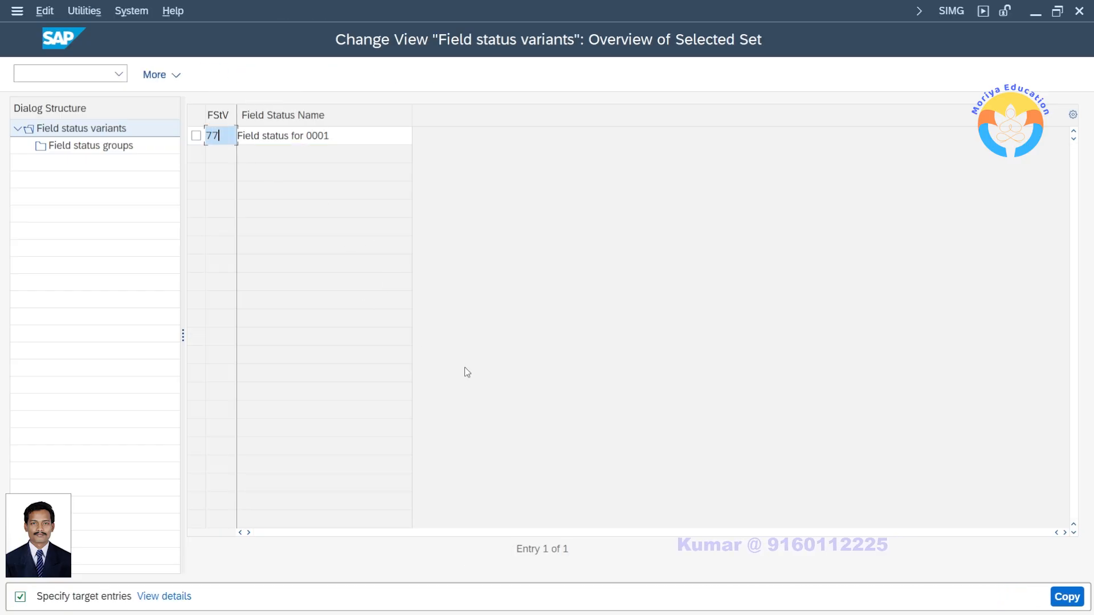
# - Set the field status name of the new variant to "7788 Aasthika Pvt Ltd"
pyautogui.press('Tab')
pyautogui.write('7788')
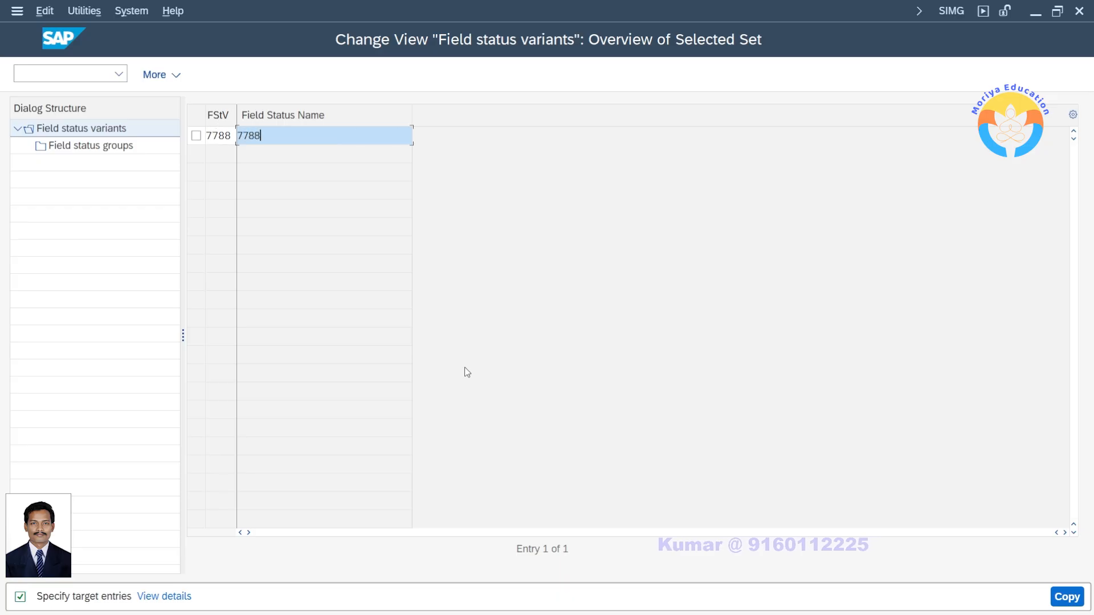
pyautogui.write(' Assthi')
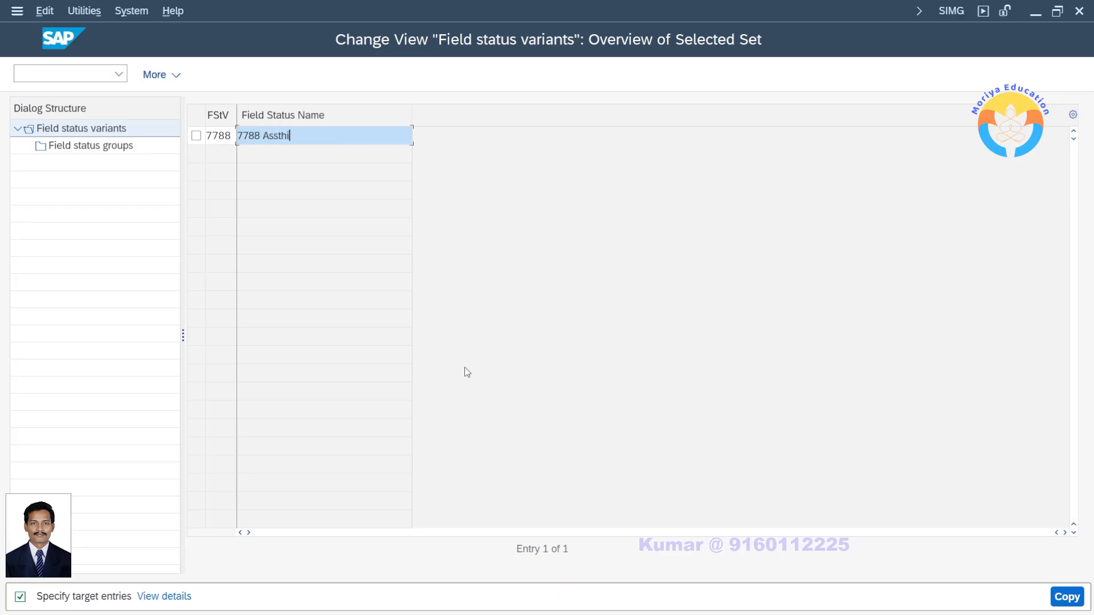
pyautogui.write('ka Pvt')
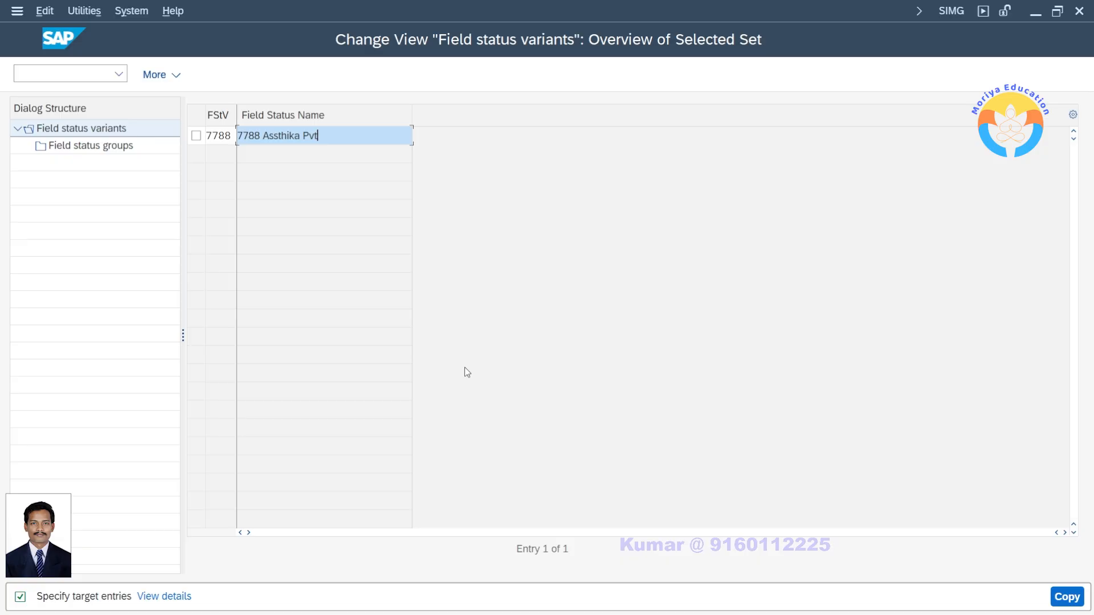
pyautogui.press('BackSpace')
pyautogui.press('BackSpace')
pyautogui.press('BackSpace')
pyautogui.press('BackSpace')
pyautogui.press('BackSpace')
pyautogui.press('BackSpace')
pyautogui.press('BackSpace')
pyautogui.press('BackSpace')
pyautogui.press('BackSpace')
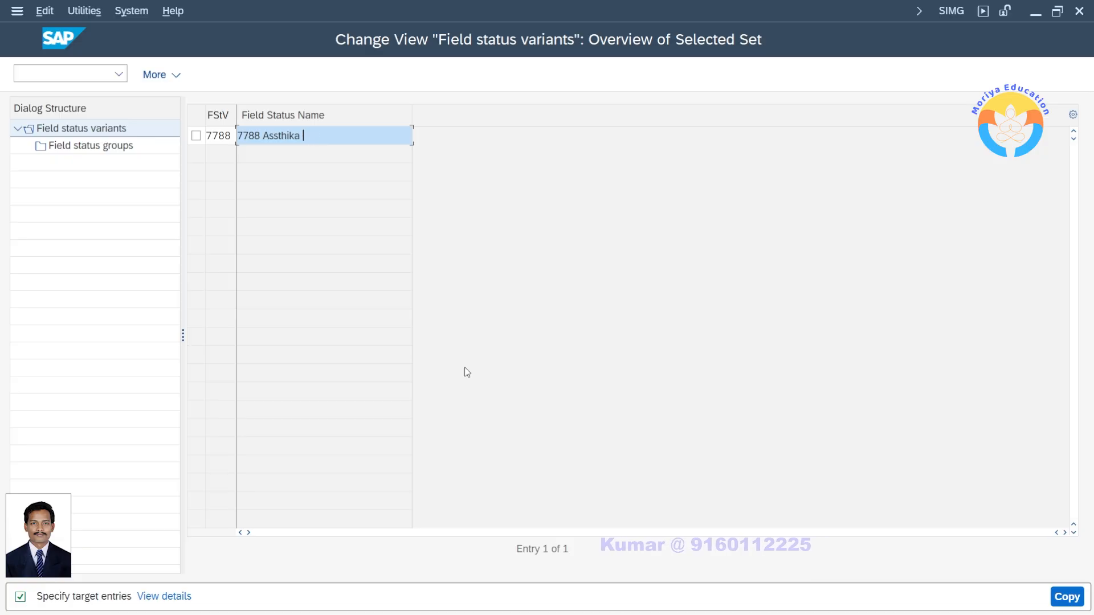
pyautogui.write('asthika ')
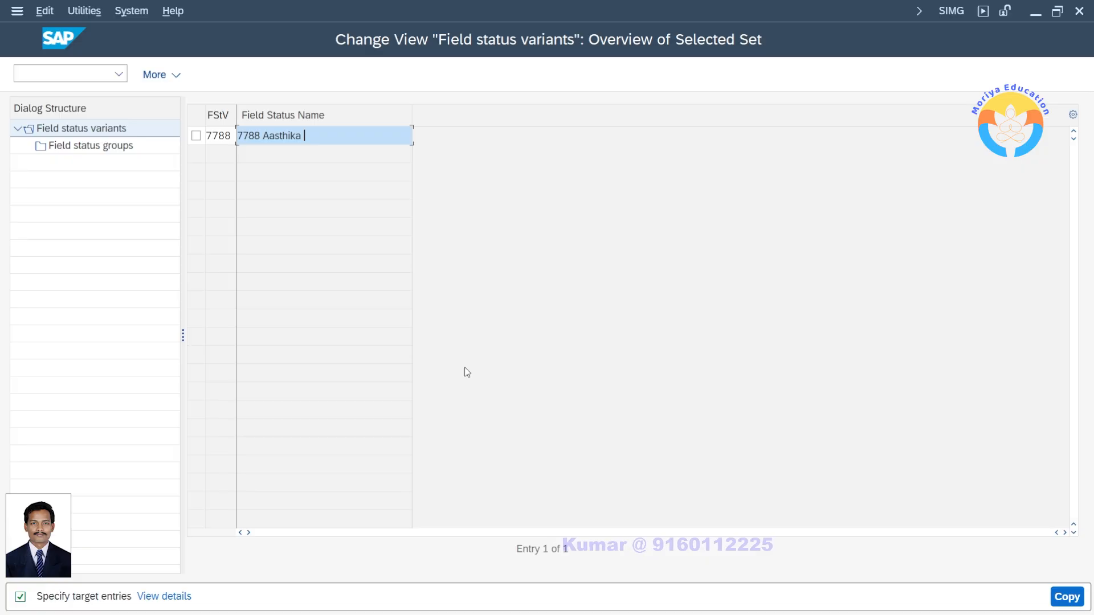
pyautogui.write('Pvt Lt')
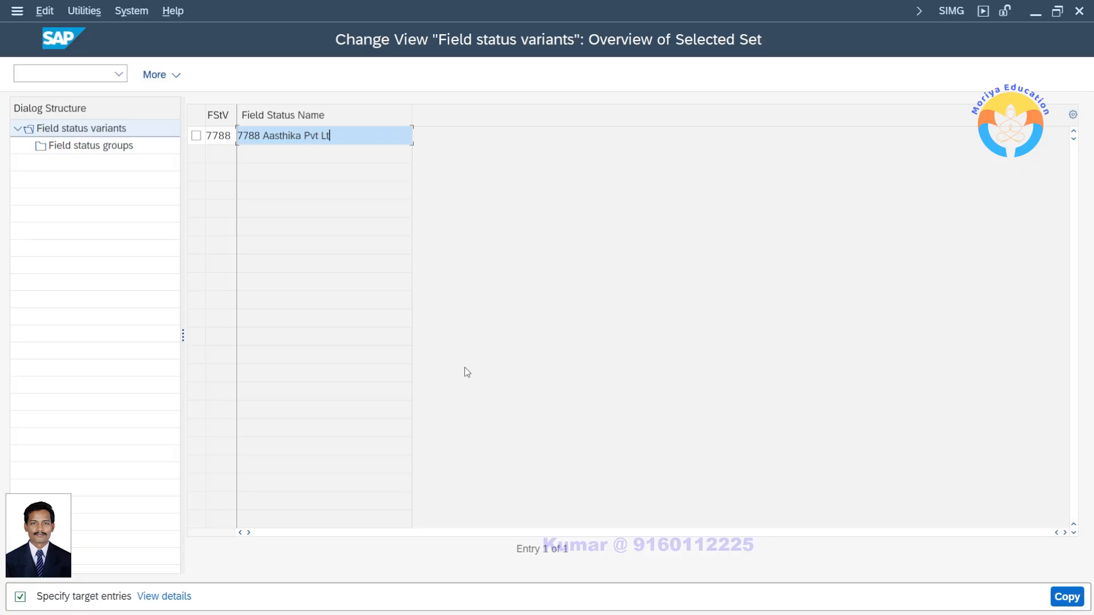
pyautogui.write('d')
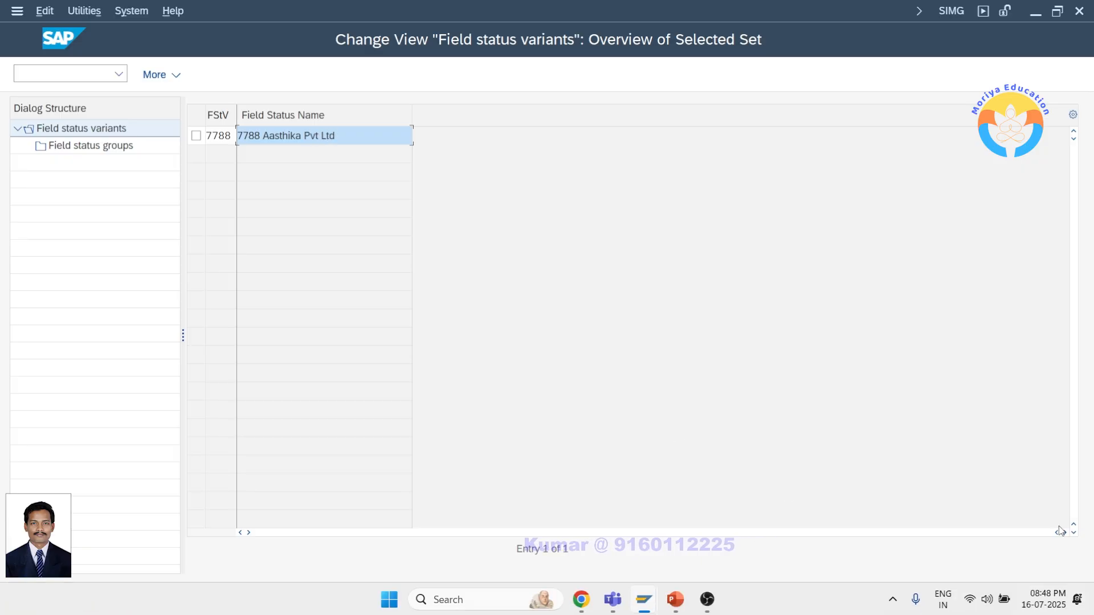
# - Copy variant 7788 together with all dependent entries and acknowledge the information message
pyautogui.click(1072, 597)
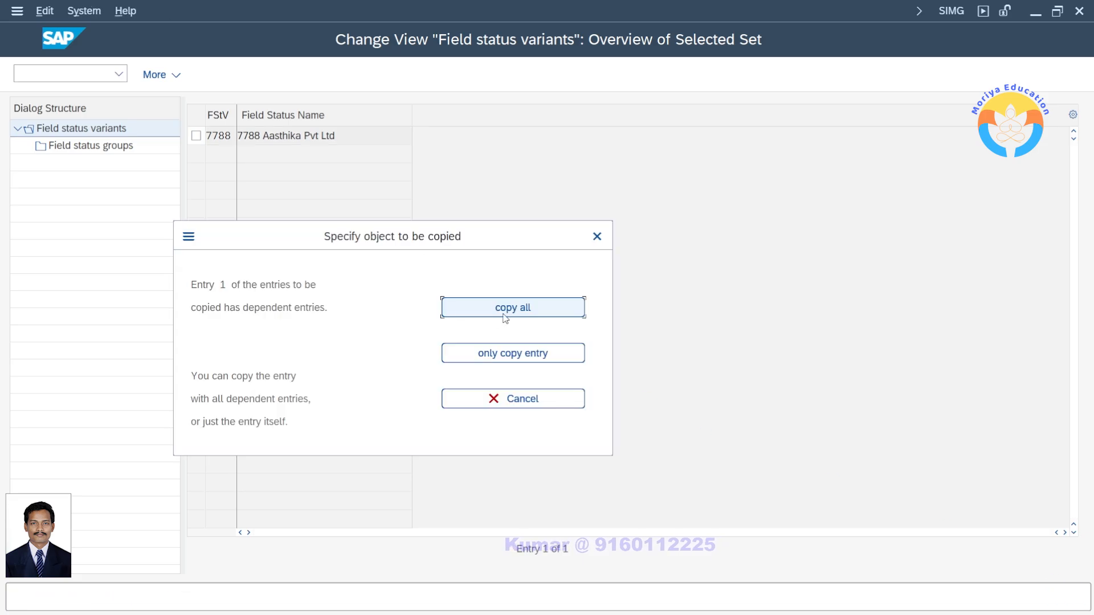
pyautogui.moveTo(514, 246); pyautogui.dragTo(553, 197)
pyautogui.click(561, 256)
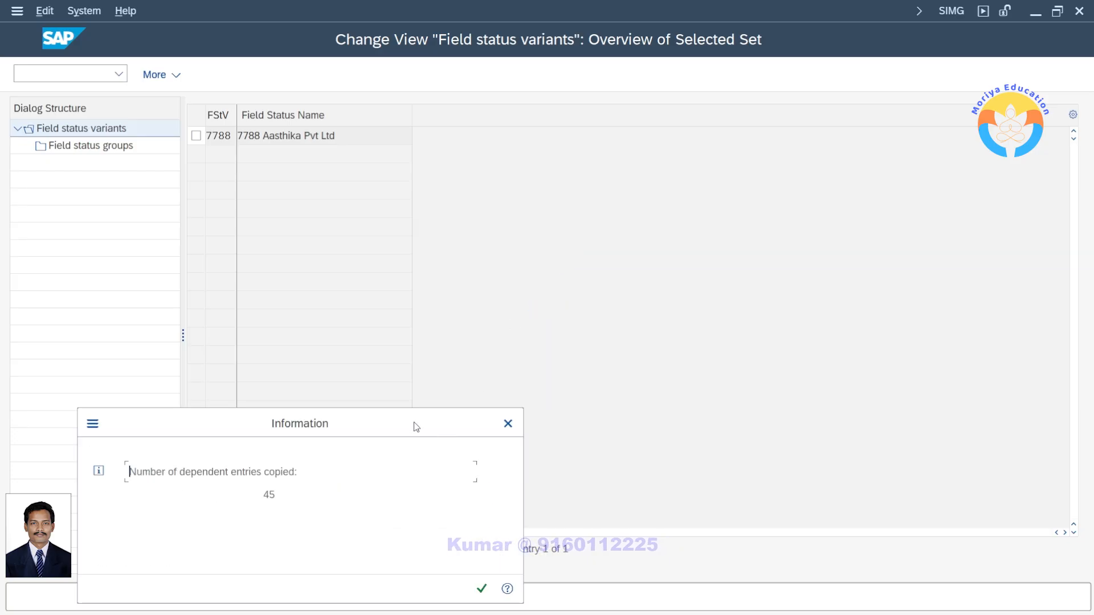
pyautogui.moveTo(413, 424); pyautogui.dragTo(522, 244)
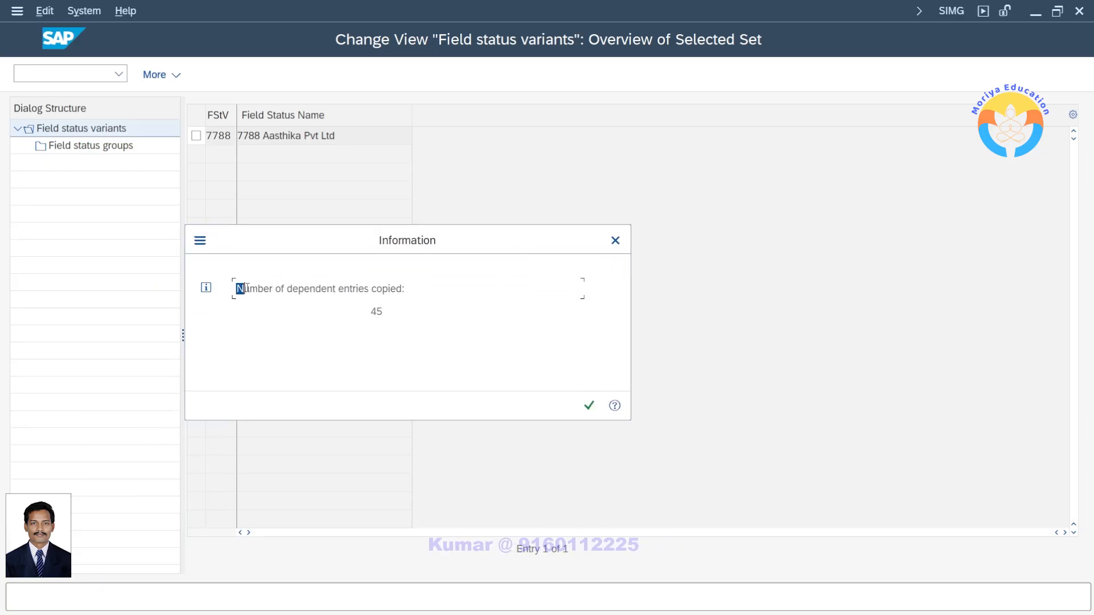
pyautogui.moveTo(236, 289); pyautogui.dragTo(395, 288)
pyautogui.doubleClick(377, 312)
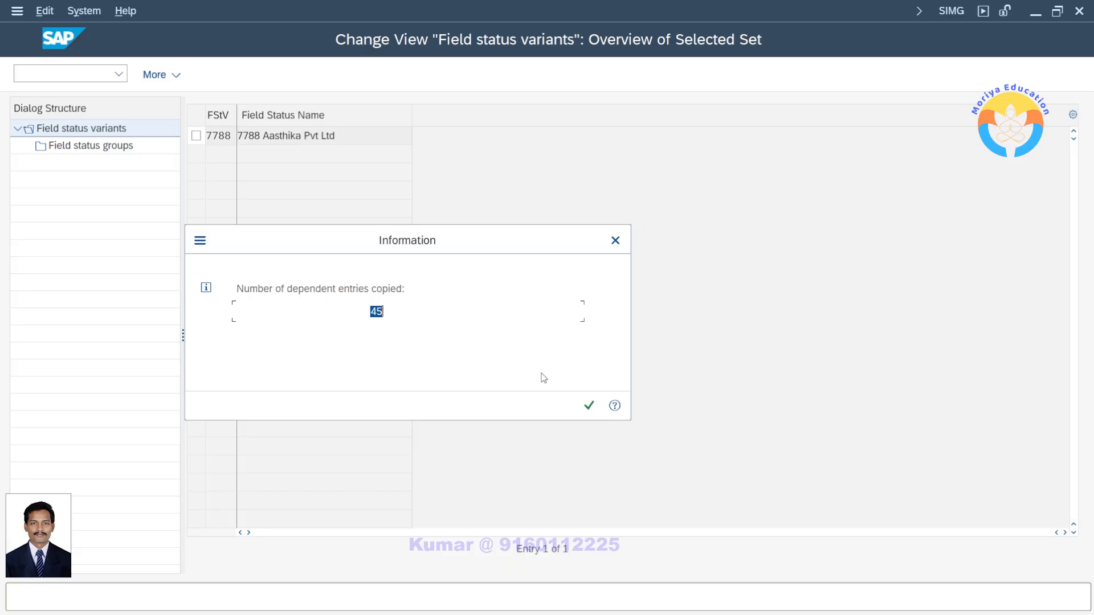
pyautogui.click(589, 405)
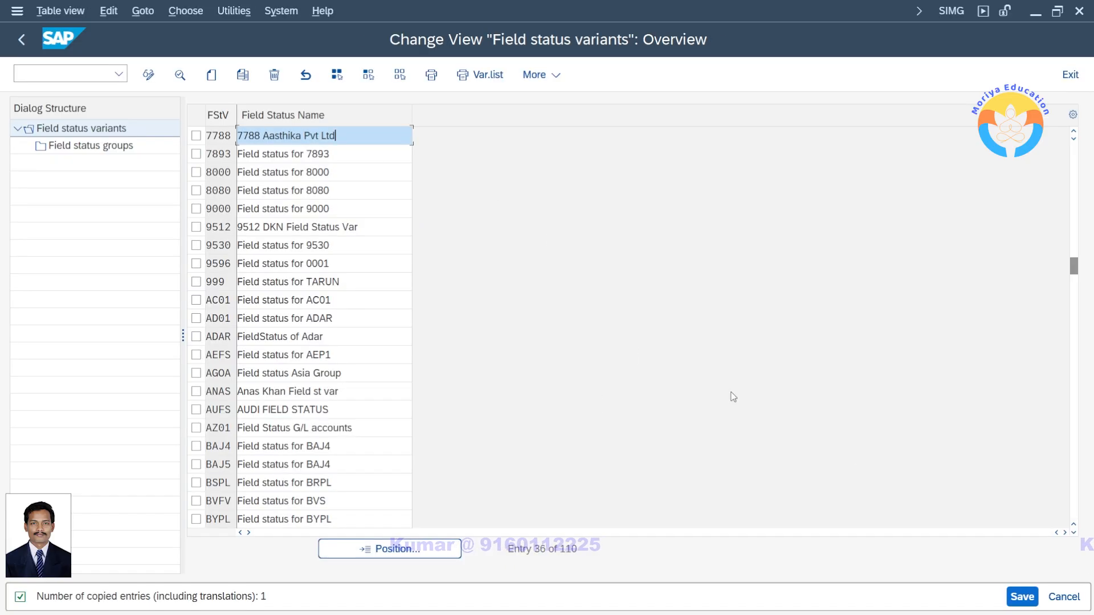
# - Save the new variant 7788 with its customizing request and open the variant's field status groups
pyautogui.click(1022, 598)
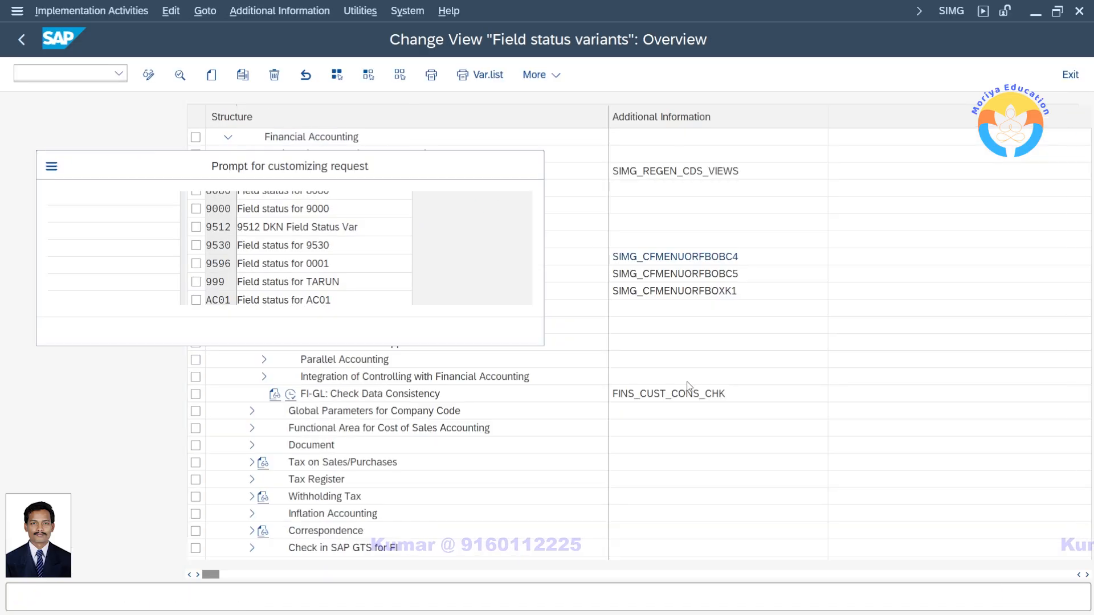
pyautogui.click(345, 331)
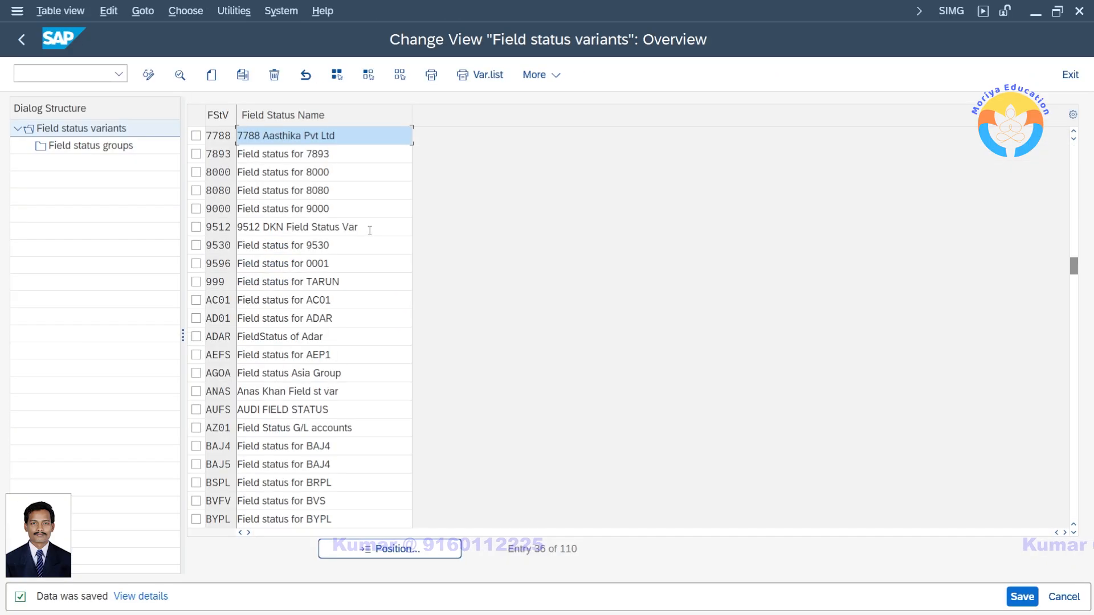
pyautogui.click(196, 136)
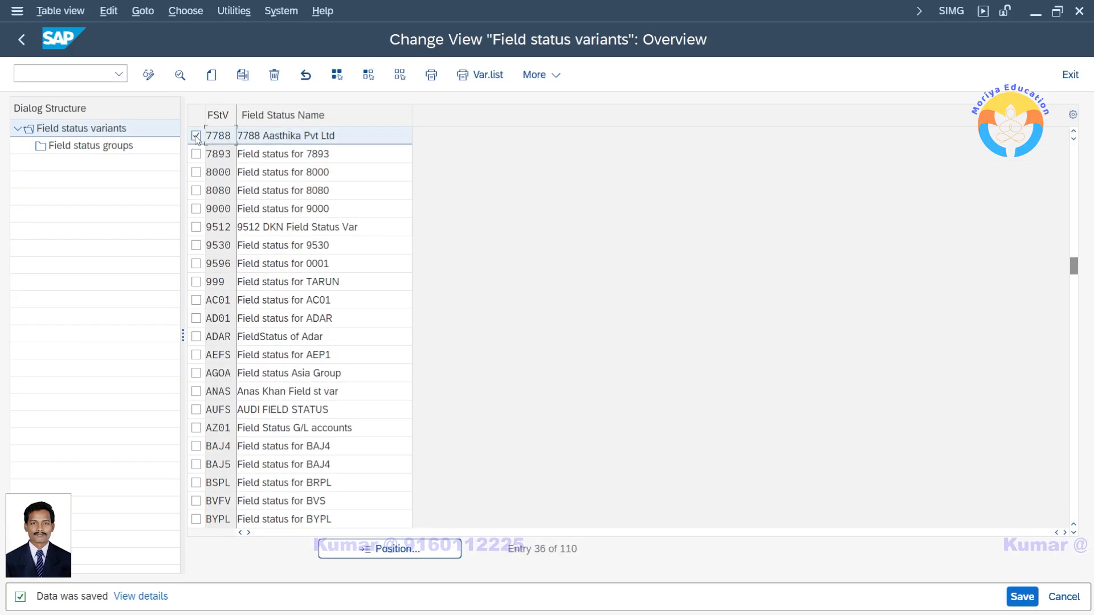
pyautogui.doubleClick(86, 147)
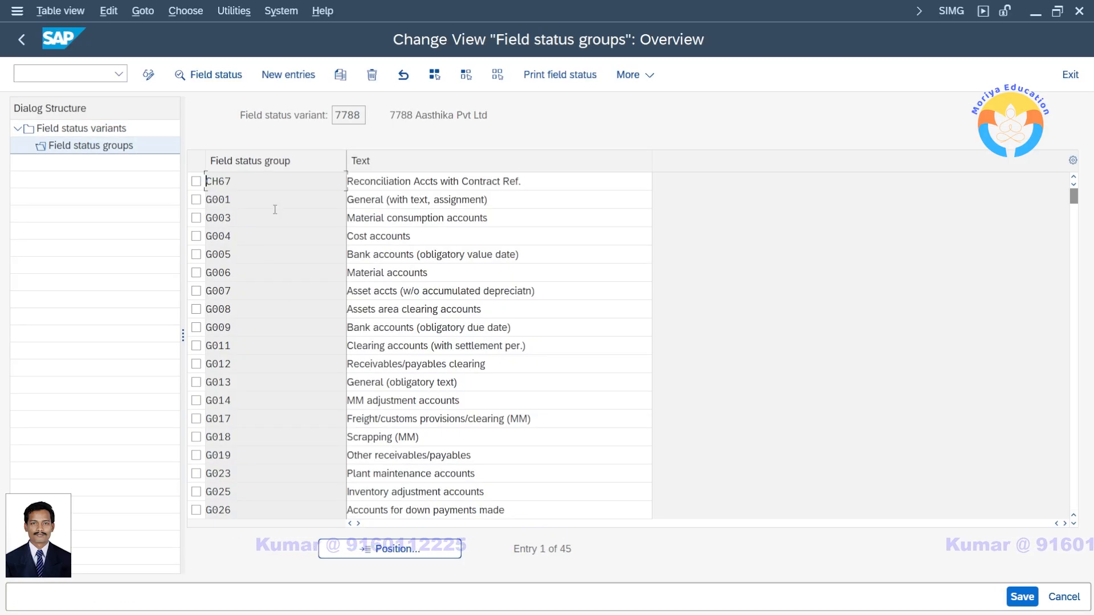
pyautogui.scroll(-2, 269, 222)
pyautogui.scroll(2, 269, 223)
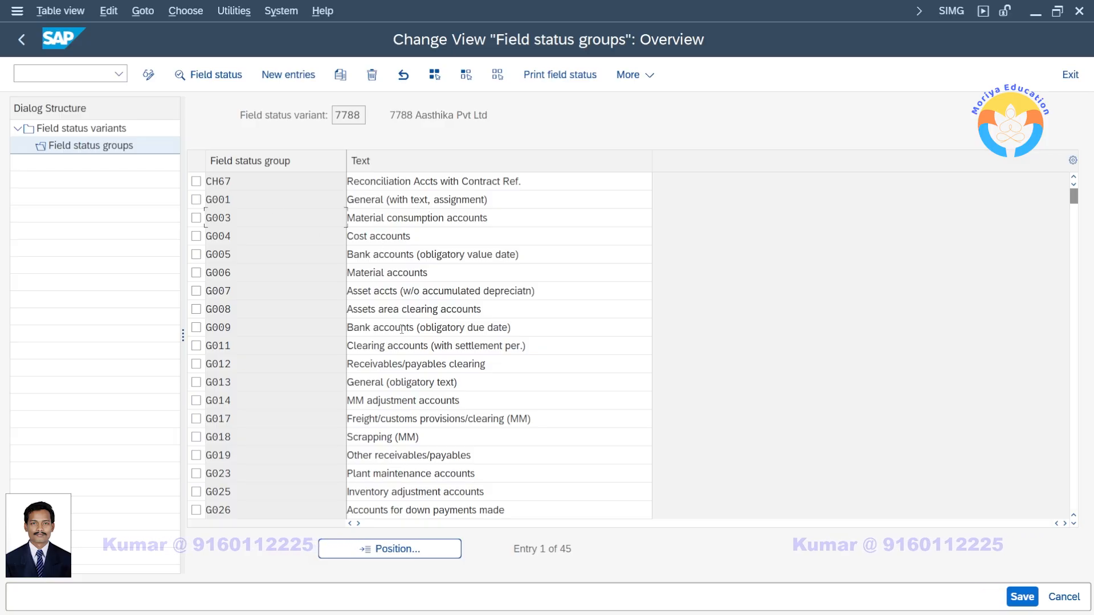
# - Mark the field status groups G001 General, G004 Cost accounts and G005 Bank accounts of variant 7788
pyautogui.click(196, 199)
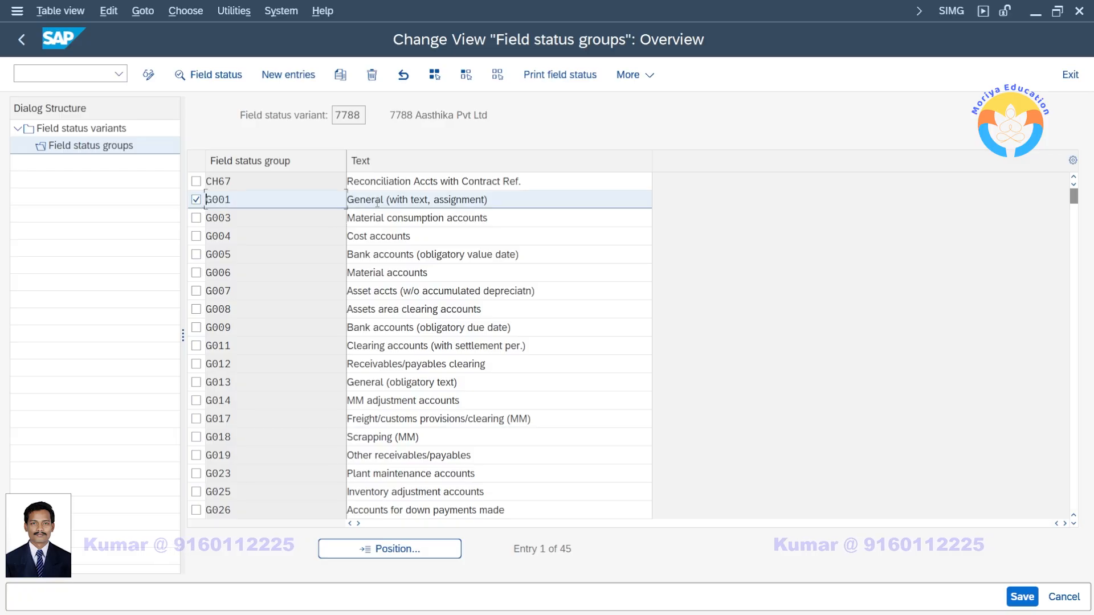
pyautogui.moveTo(401, 201); pyautogui.dragTo(354, 200)
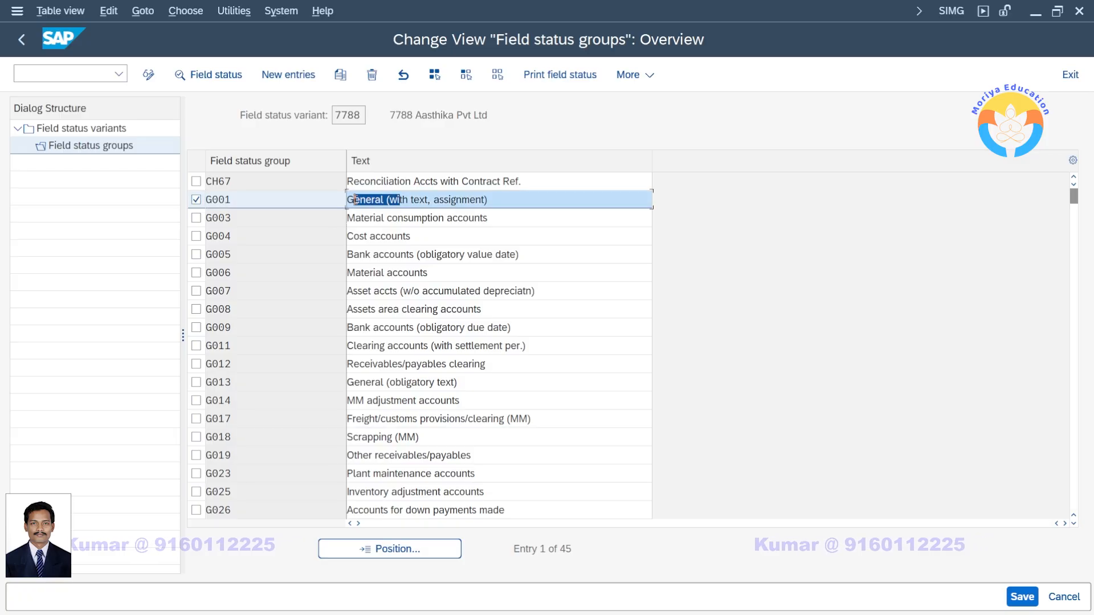
pyautogui.click(381, 200)
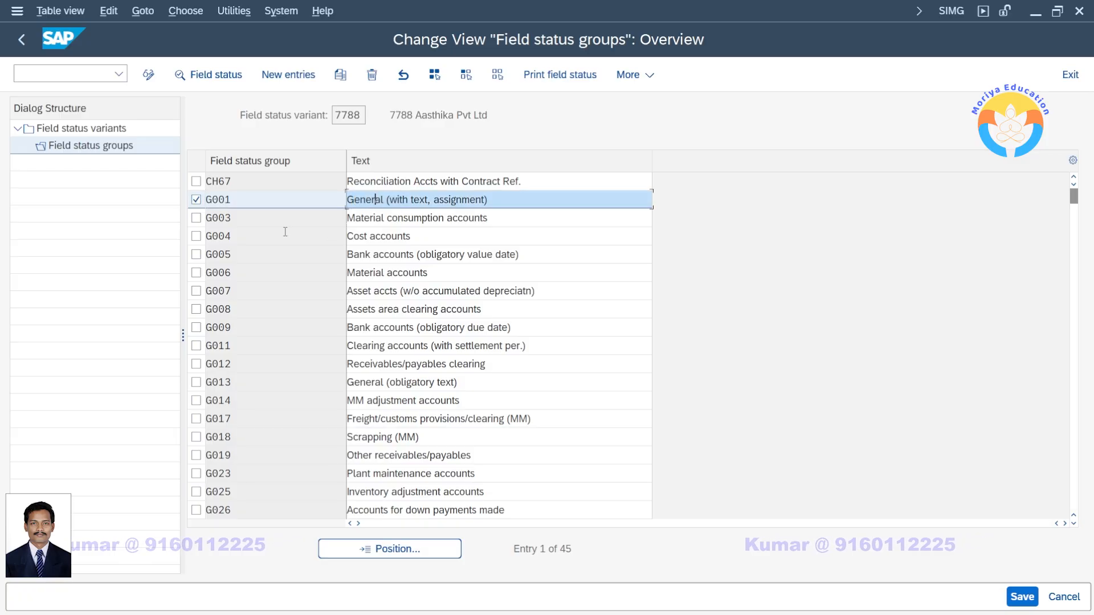
pyautogui.click(196, 236)
pyautogui.click(196, 255)
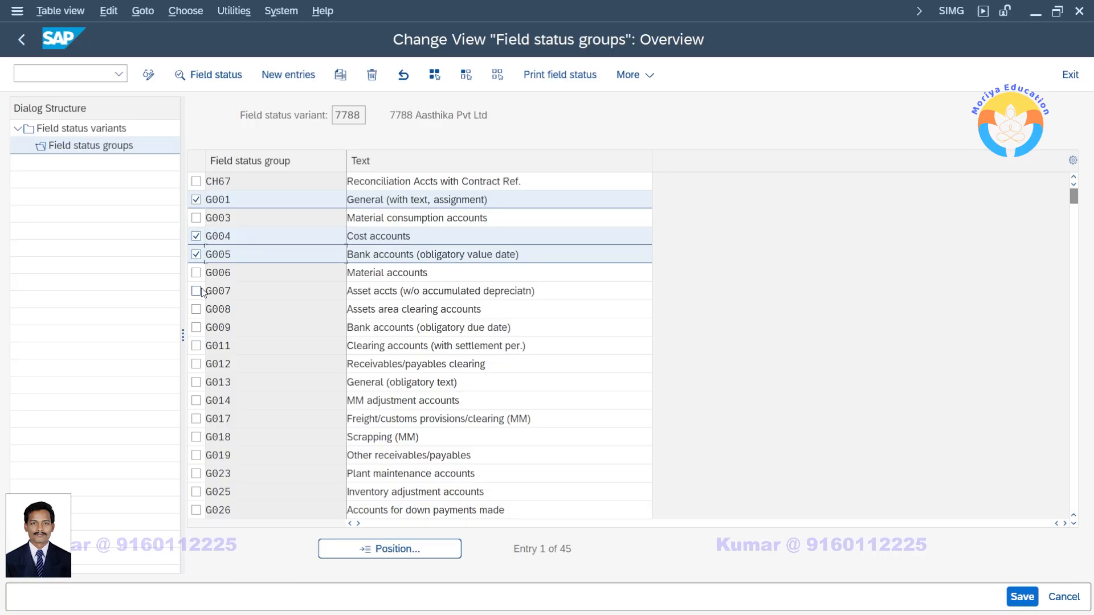
# - Also mark the field status groups G029 Revenue accounts and G067 Reconciliation accounts
pyautogui.scroll(-3, 261, 365)
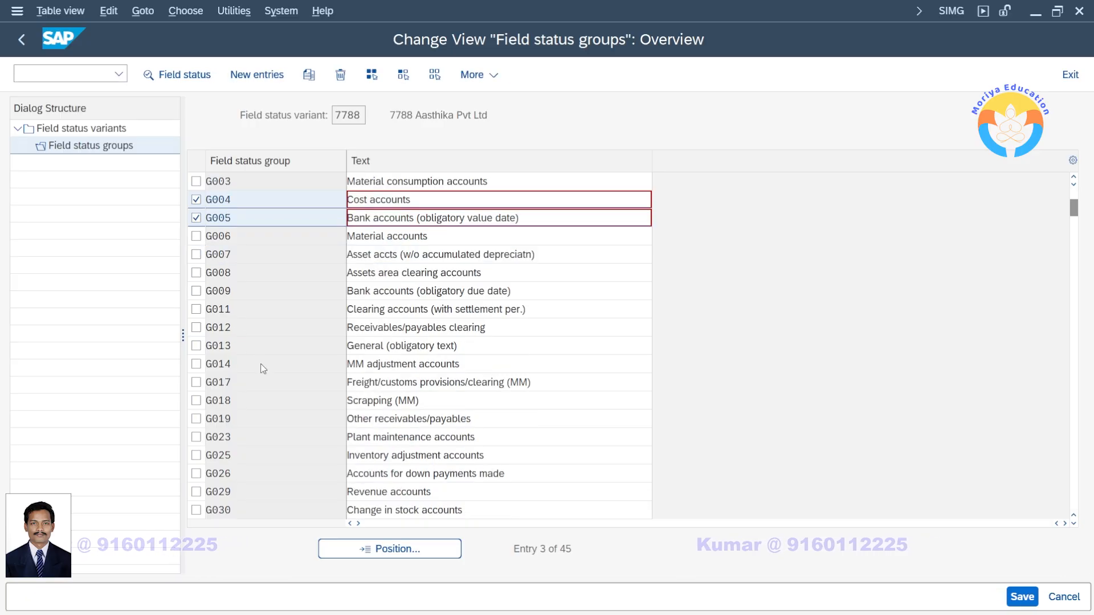
pyautogui.scroll(-2, 261, 365)
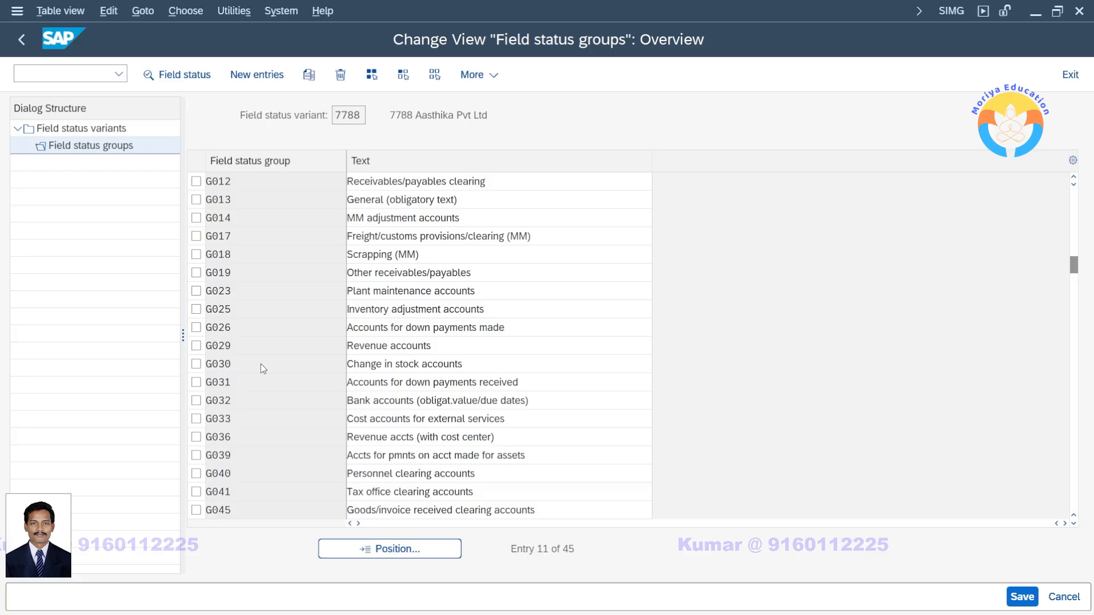
pyautogui.click(196, 309)
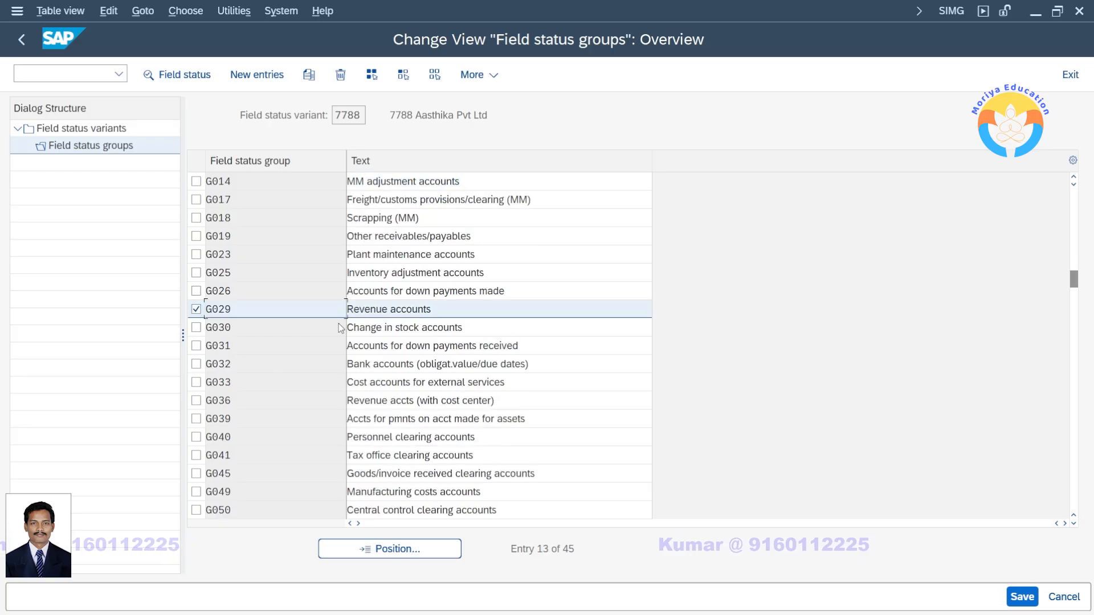
pyautogui.scroll(-1, 214, 458)
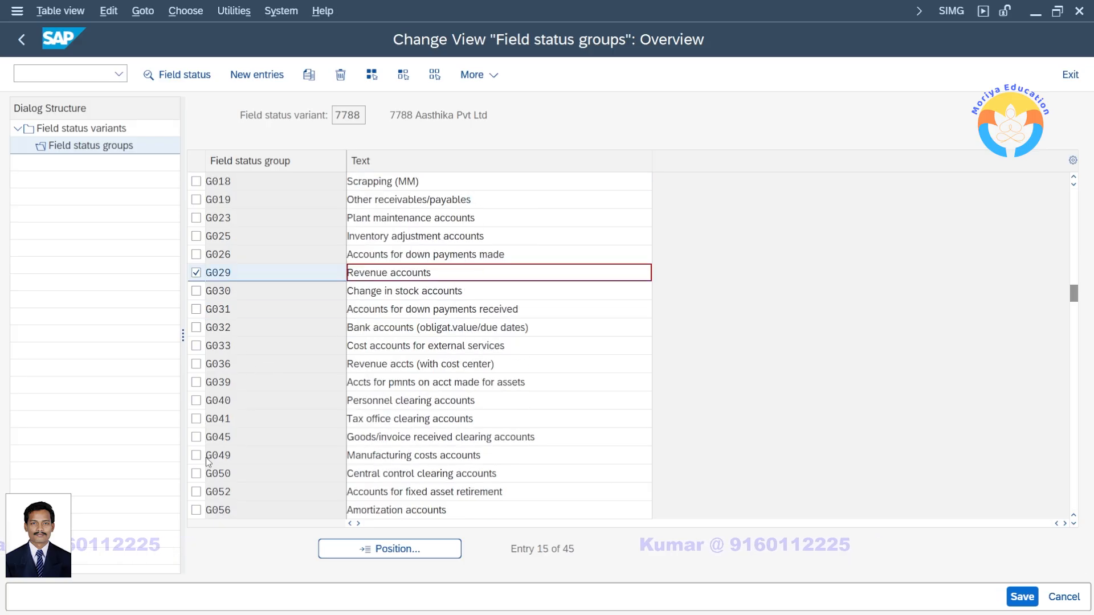
pyautogui.scroll(-1, 208, 471)
pyautogui.scroll(-1, 214, 509)
pyautogui.click(196, 510)
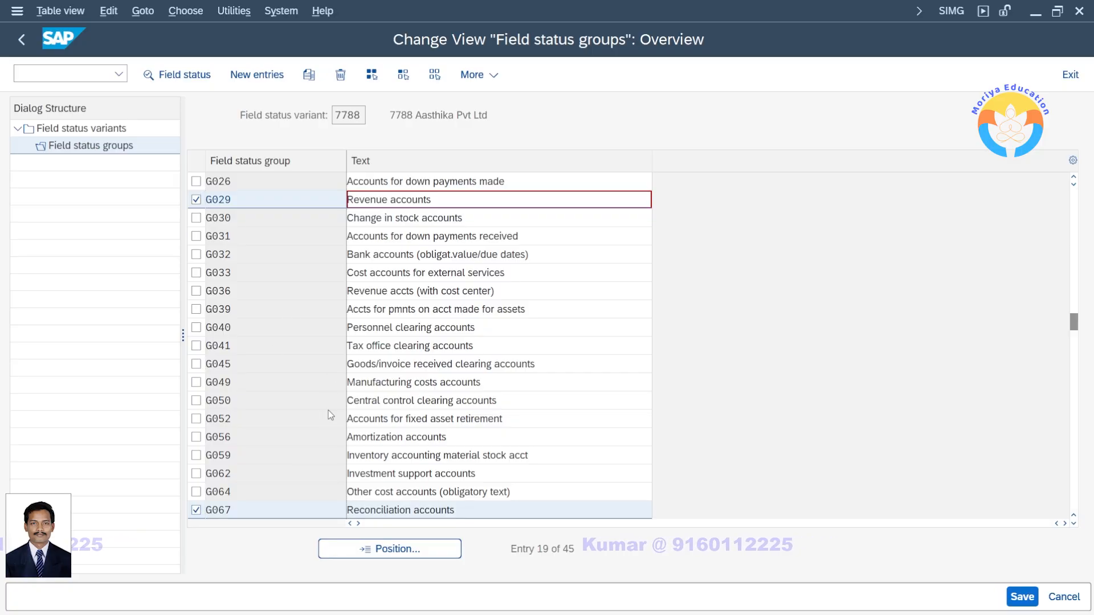
# - Open field status group G001 and display the field settings of its General Data subgroup
pyautogui.scroll(6, 328, 412)
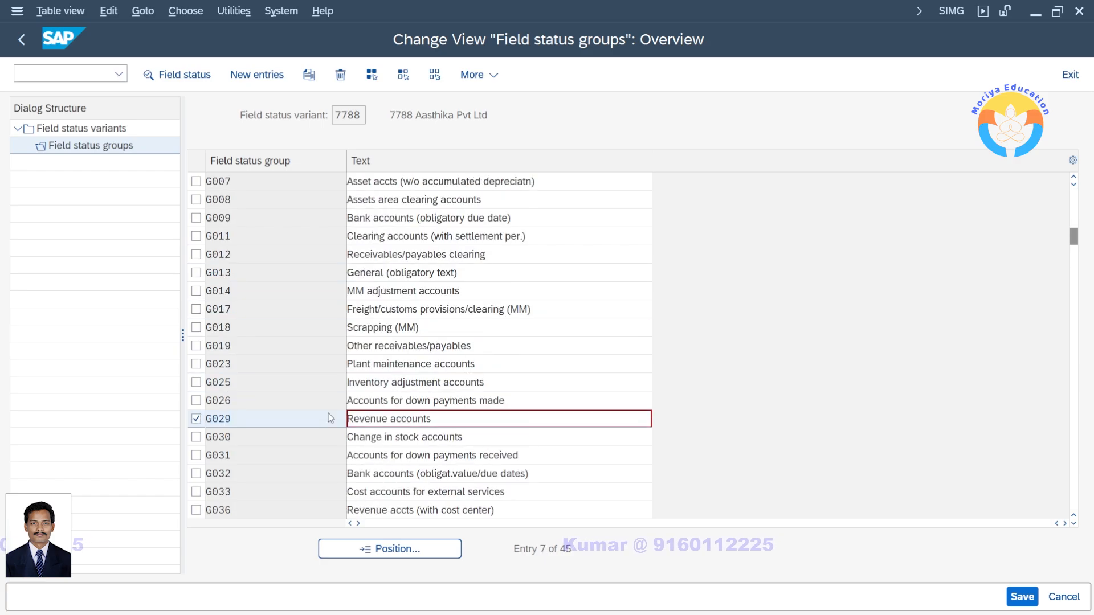
pyautogui.scroll(3, 328, 413)
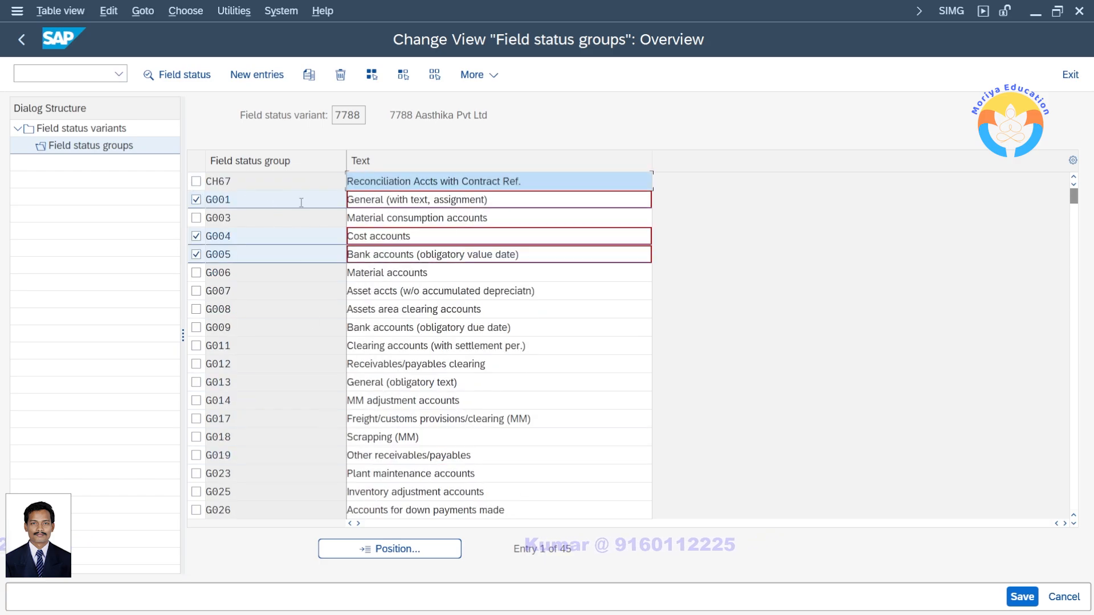
pyautogui.doubleClick(301, 207)
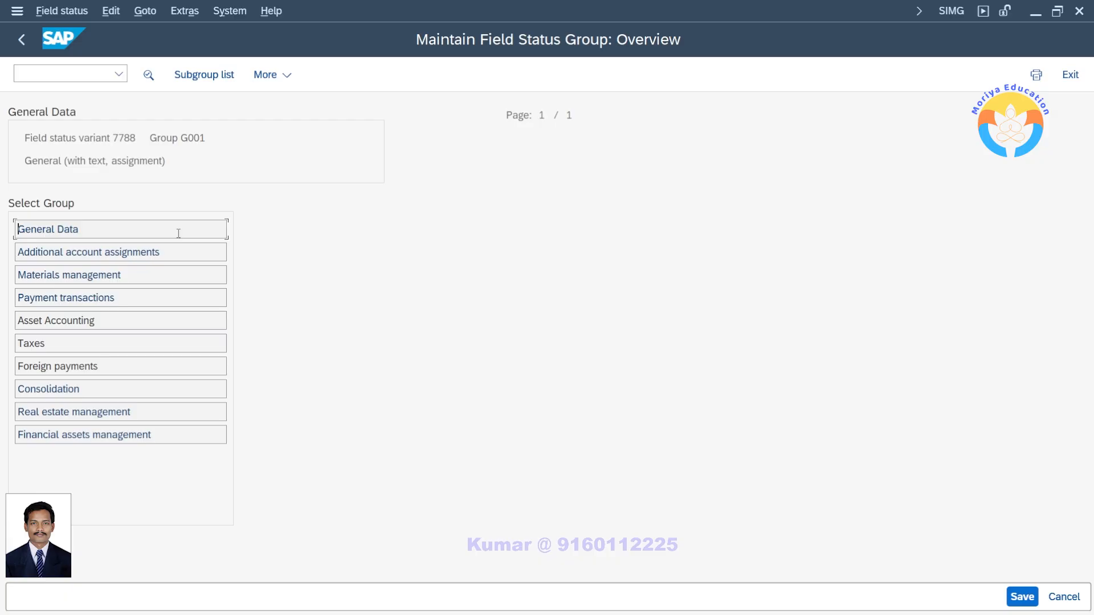
pyautogui.doubleClick(143, 229)
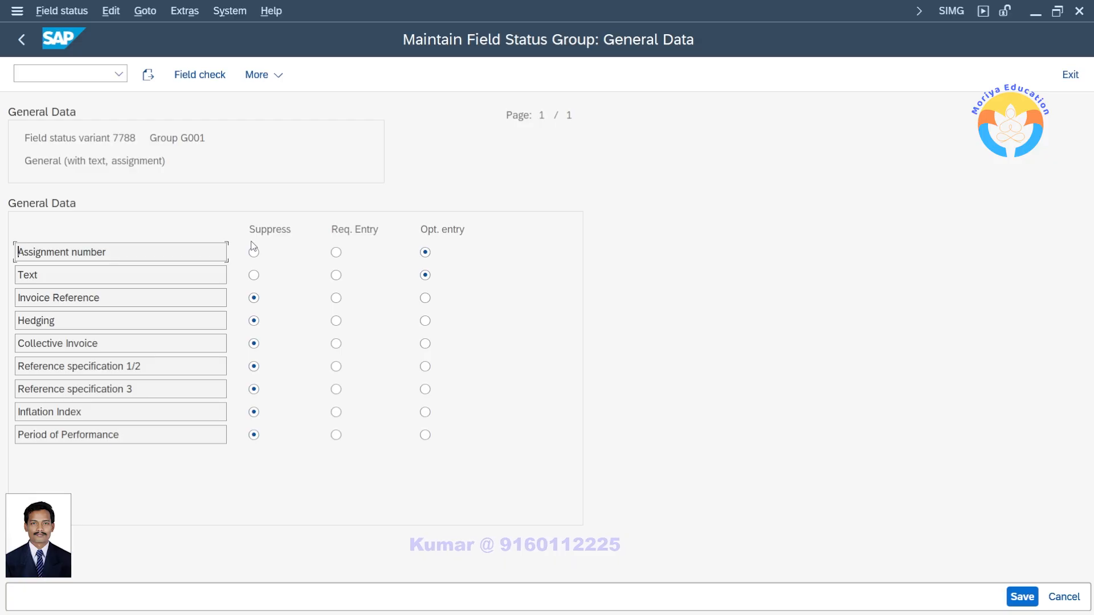
pyautogui.hotkey('alt', 'f')
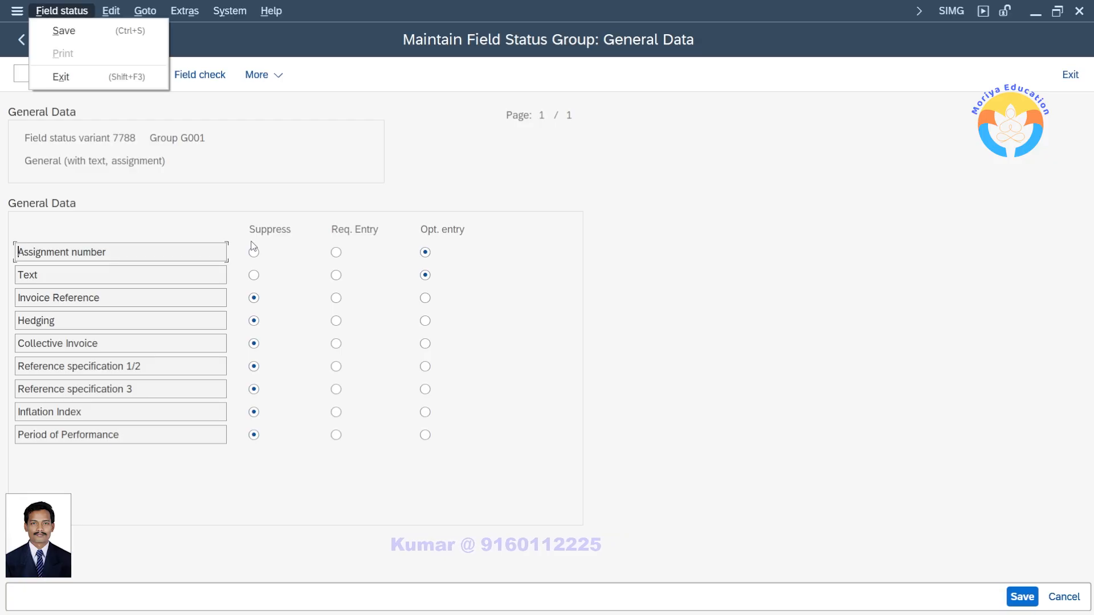
pyautogui.press('Escape')
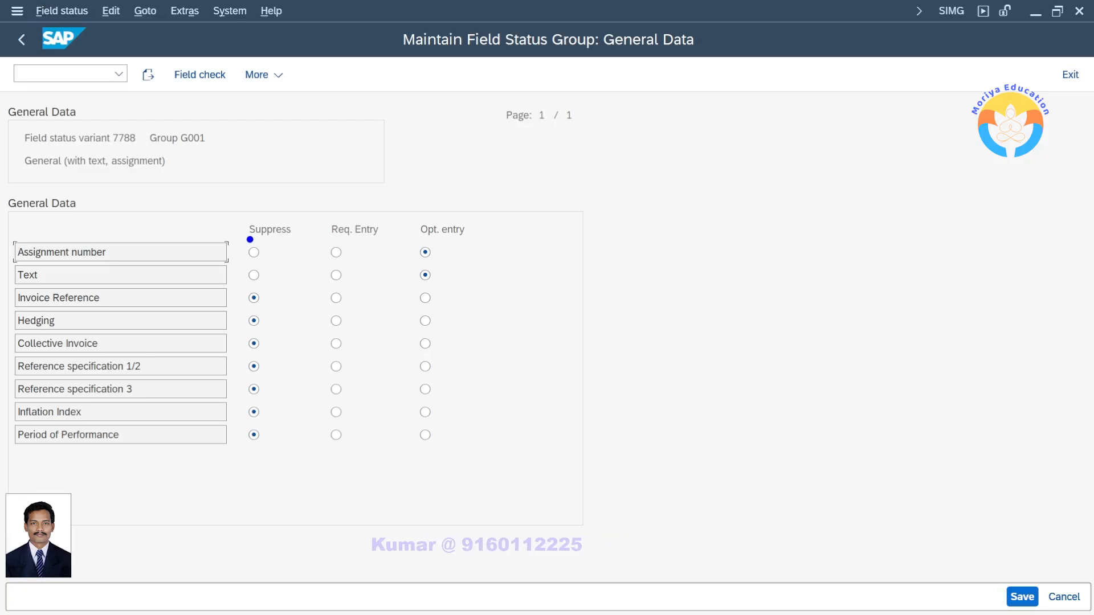
pyautogui.moveTo(249, 239); pyautogui.dragTo(511, 241)
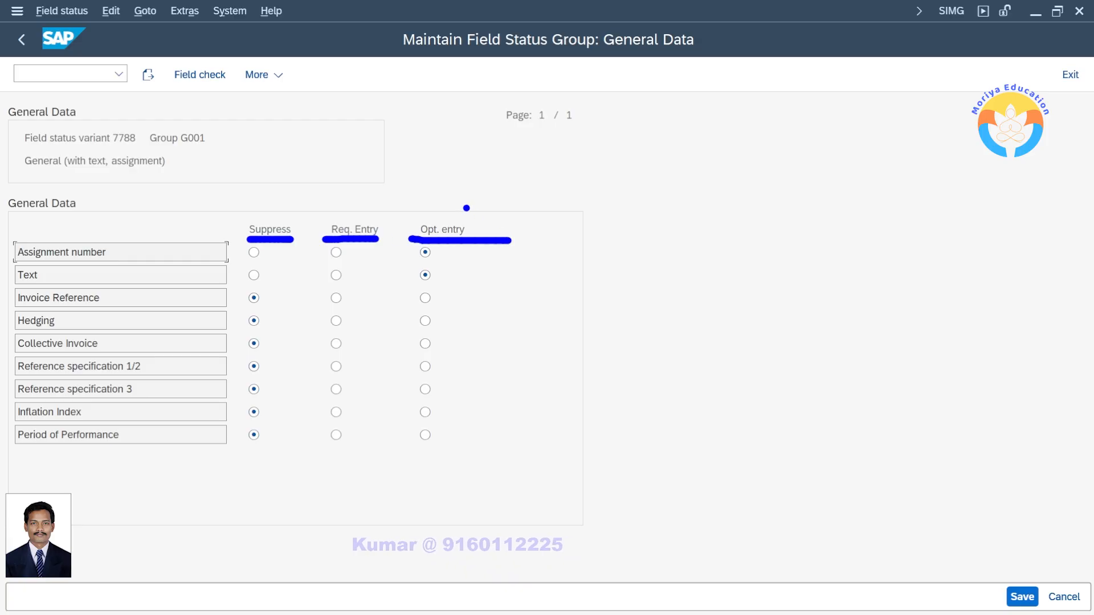
pyautogui.moveTo(464, 209); pyautogui.dragTo(620, 156)
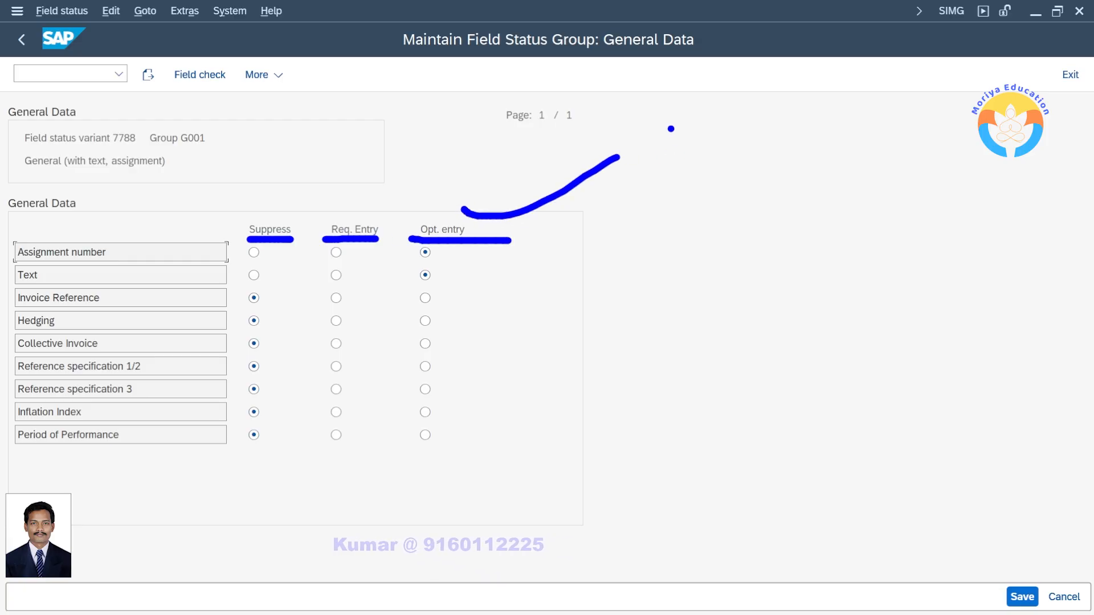
pyautogui.moveTo(672, 128)
pyautogui.mouseDown()
pyautogui.moveTo(656, 168)
pyautogui.moveTo(692, 161)
pyautogui.moveTo(751, 101)
pyautogui.moveTo(752, 141)
pyautogui.mouseUp()
pyautogui.click(699, 168)
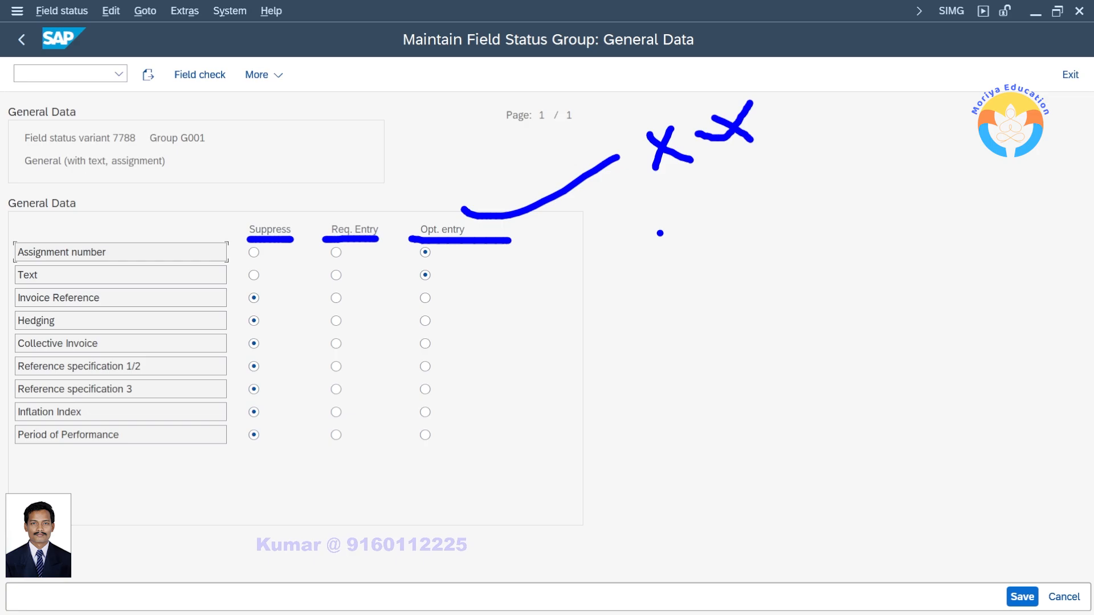
pyautogui.moveTo(659, 240); pyautogui.dragTo(903, 365)
pyautogui.moveTo(603, 276)
pyautogui.mouseDown()
pyautogui.moveTo(655, 324)
pyautogui.moveTo(946, 401)
pyautogui.mouseUp()
pyautogui.moveTo(618, 320)
pyautogui.mouseDown()
pyautogui.moveTo(627, 335)
pyautogui.moveTo(734, 299)
pyautogui.mouseUp()
pyautogui.moveTo(869, 305)
pyautogui.mouseDown()
pyautogui.moveTo(812, 354)
pyautogui.moveTo(883, 363)
pyautogui.mouseUp()
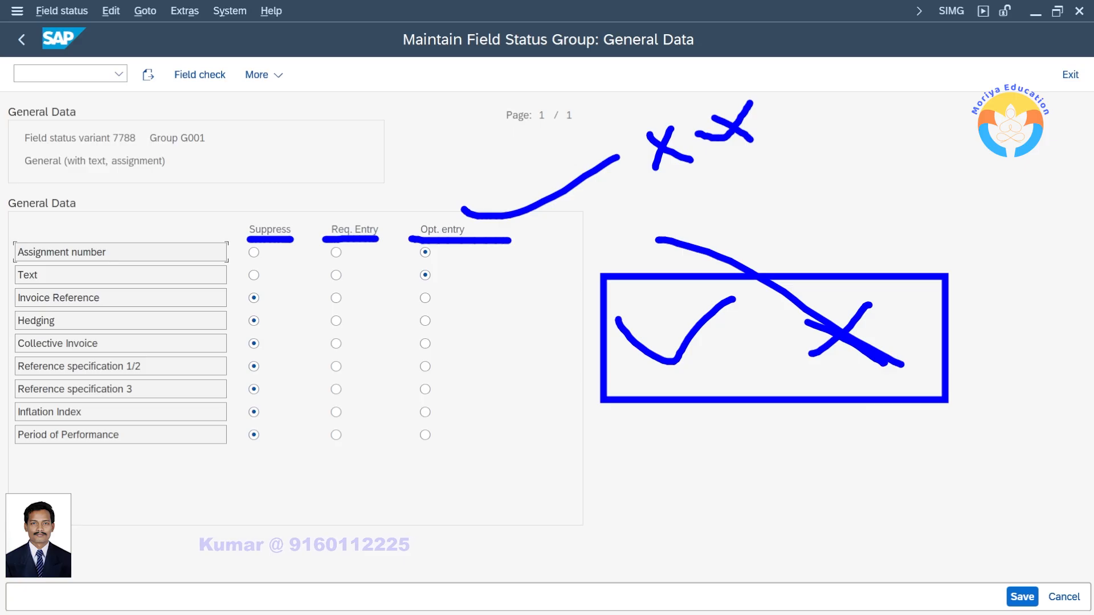
pyautogui.press('Escape')
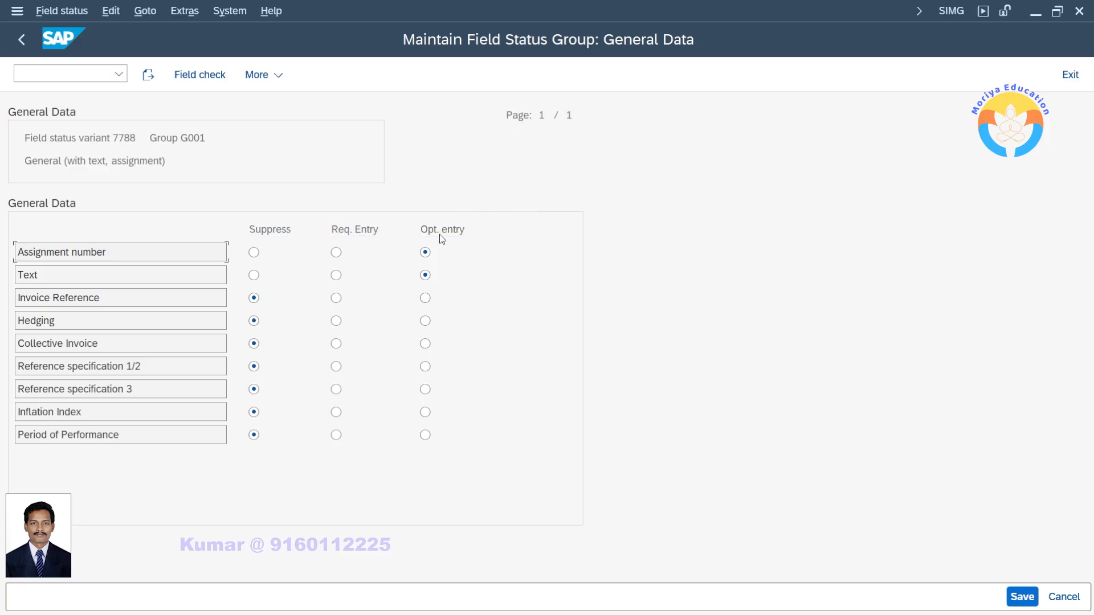
pyautogui.moveTo(420, 241); pyautogui.dragTo(466, 242)
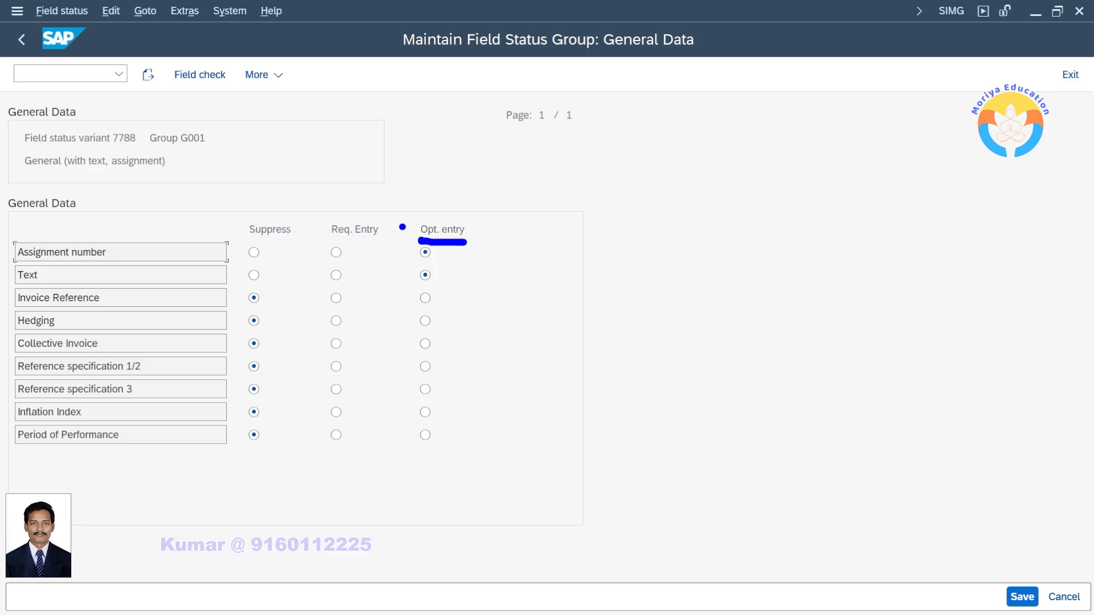
pyautogui.moveTo(327, 244); pyautogui.dragTo(382, 241)
pyautogui.moveTo(394, 181)
pyautogui.mouseDown()
pyautogui.moveTo(377, 206)
pyautogui.moveTo(408, 205)
pyautogui.moveTo(394, 223)
pyautogui.moveTo(426, 192)
pyautogui.mouseUp()
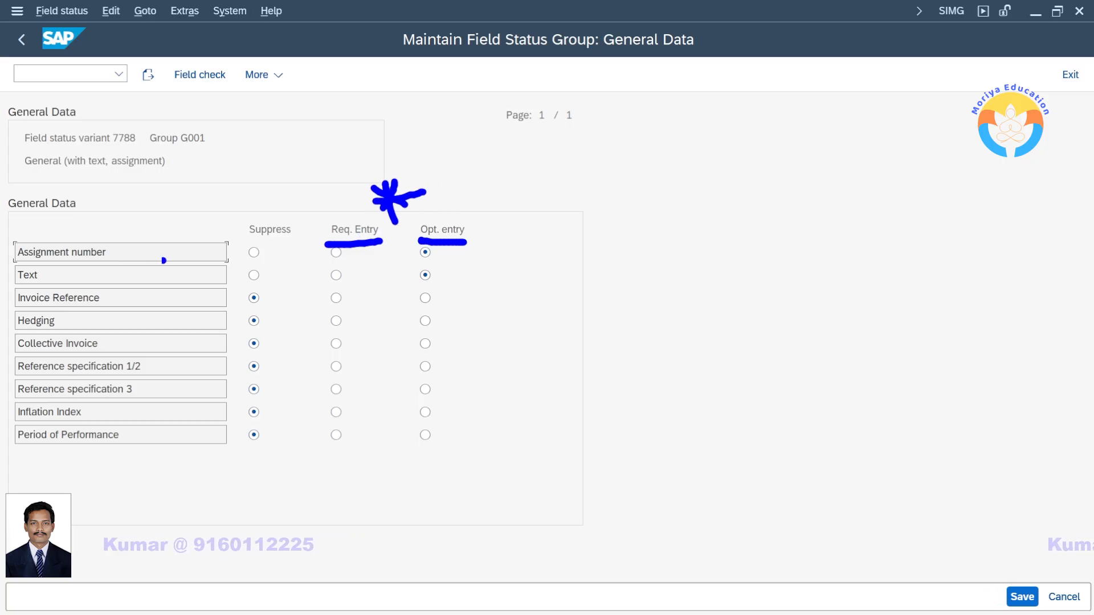
pyautogui.moveTo(75, 277)
pyautogui.mouseDown()
pyautogui.moveTo(325, 273)
pyautogui.moveTo(335, 287)
pyautogui.mouseUp()
pyautogui.press('Escape')
# - Make the Text field a required entry in the General Data of group G001
pyautogui.click(336, 276)
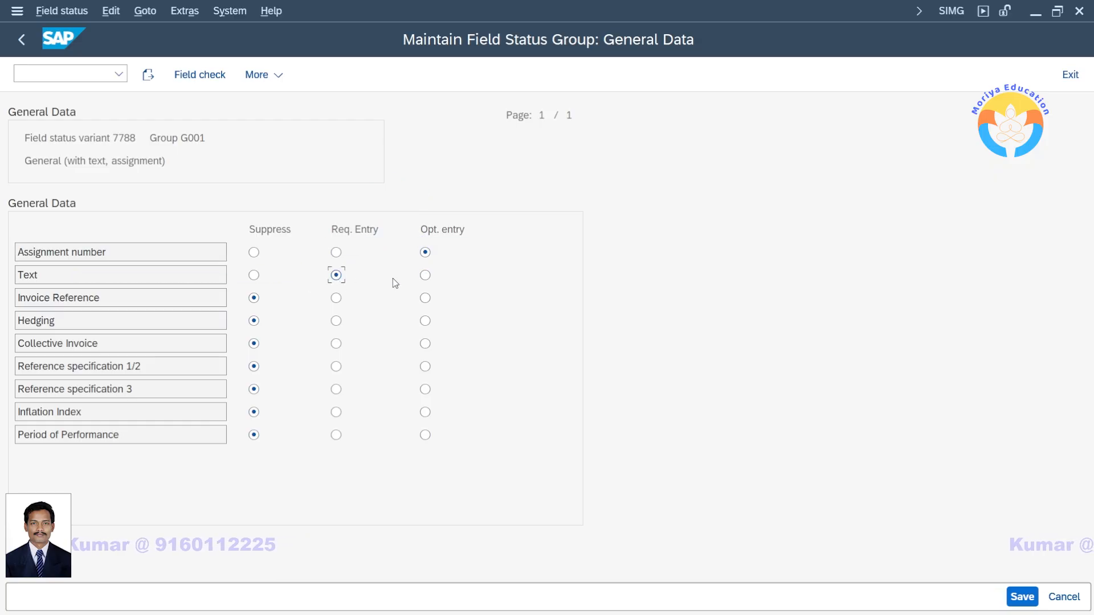
pyautogui.moveTo(47, 279); pyautogui.dragTo(3, 280)
pyautogui.doubleClick(43, 275)
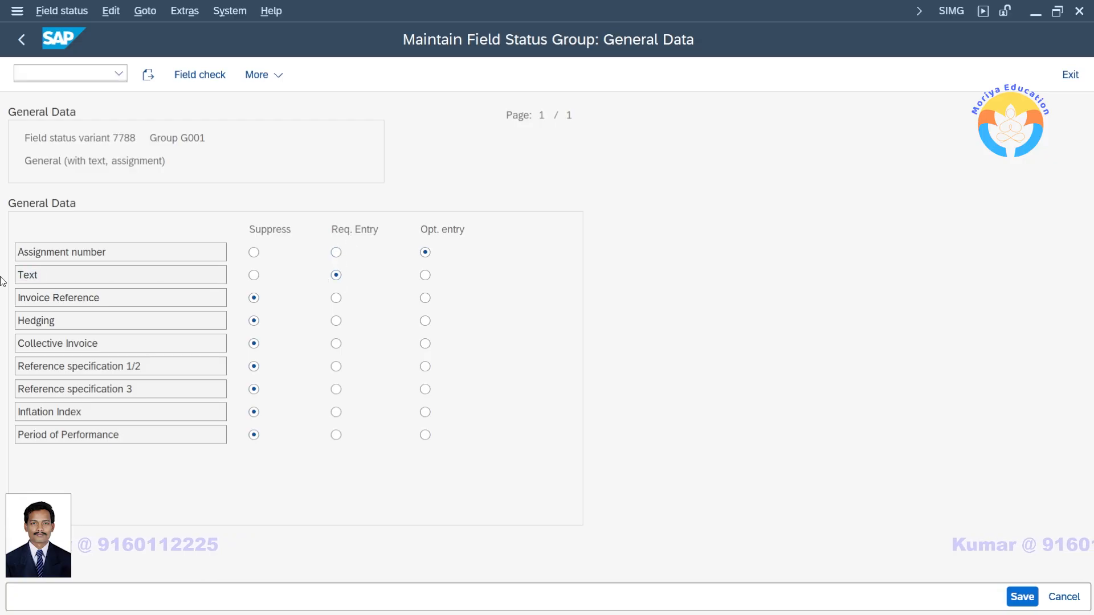
pyautogui.click(606, 168)
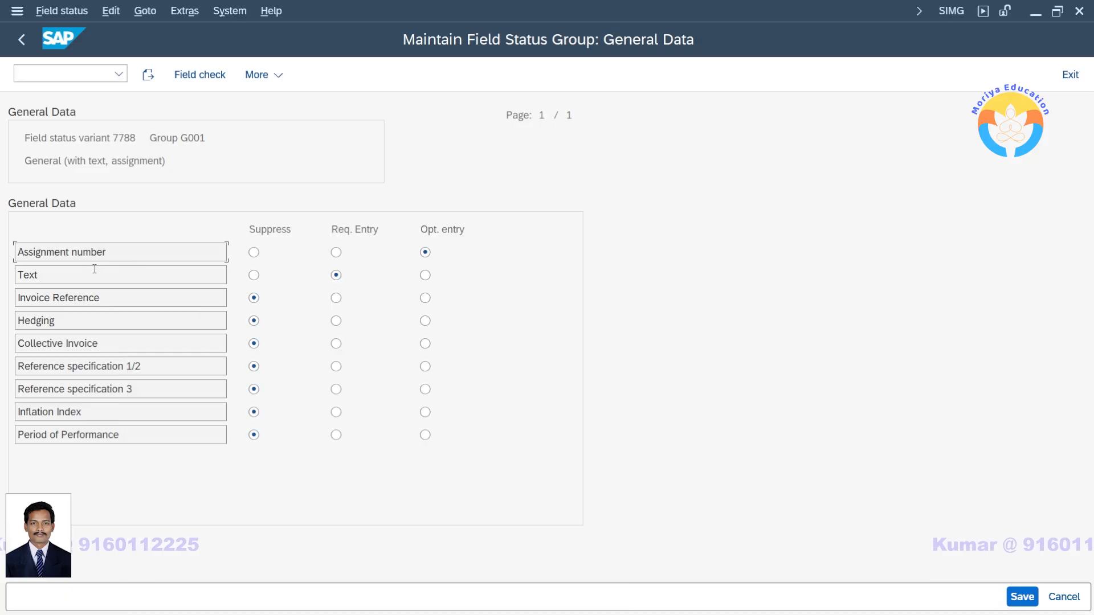
pyautogui.moveTo(46, 276); pyautogui.dragTo(18, 276)
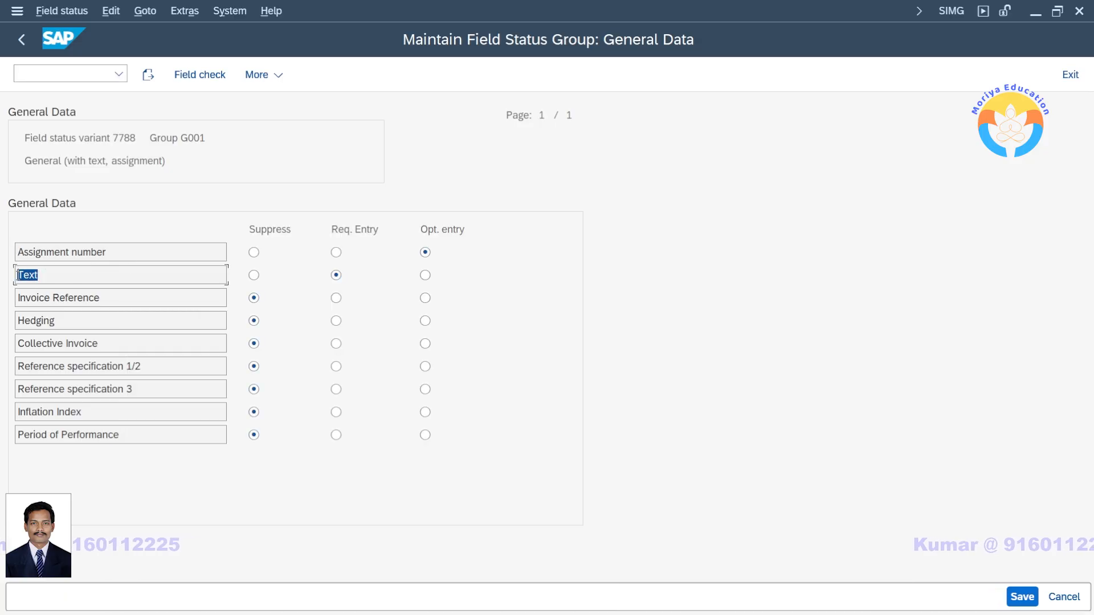
pyautogui.click(69, 279)
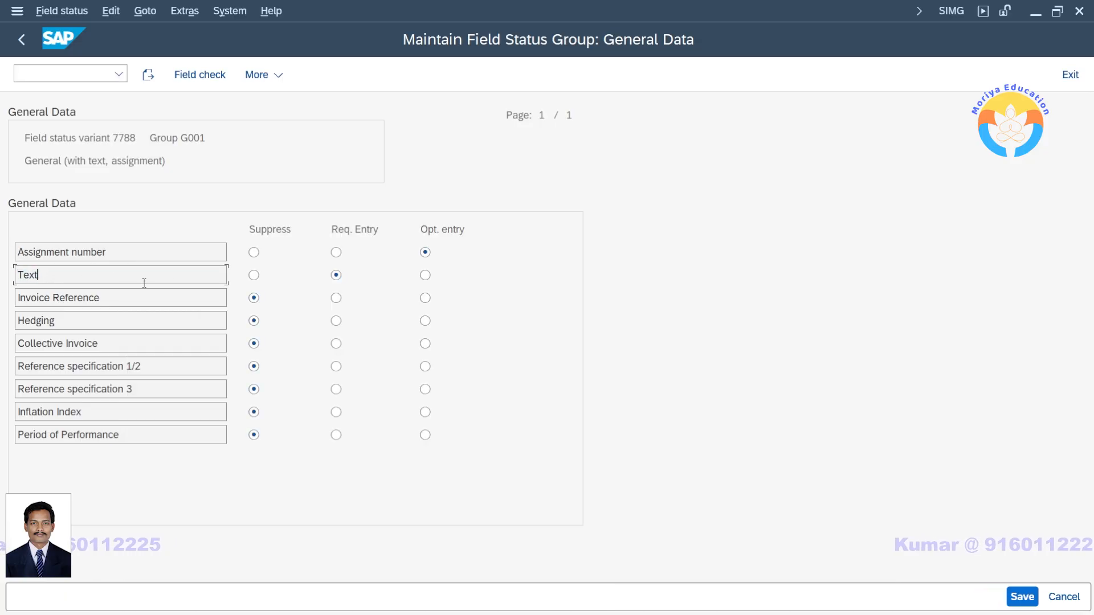
# - Try suppressing the Text field of group G001, and set it back to optional entry
pyautogui.click(423, 277)
pyautogui.click(254, 275)
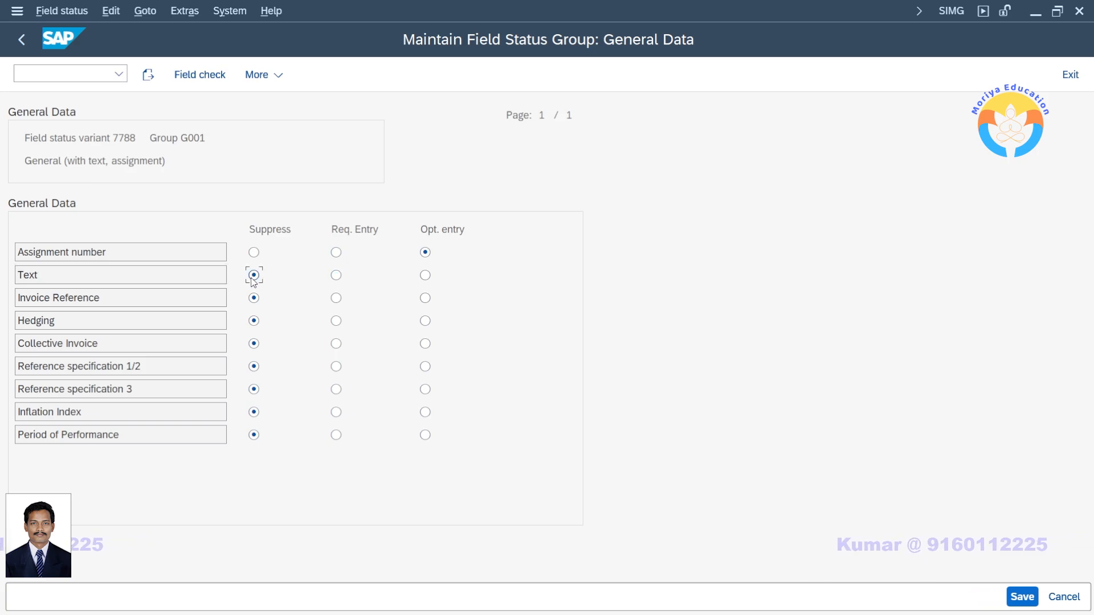
pyautogui.doubleClick(43, 278)
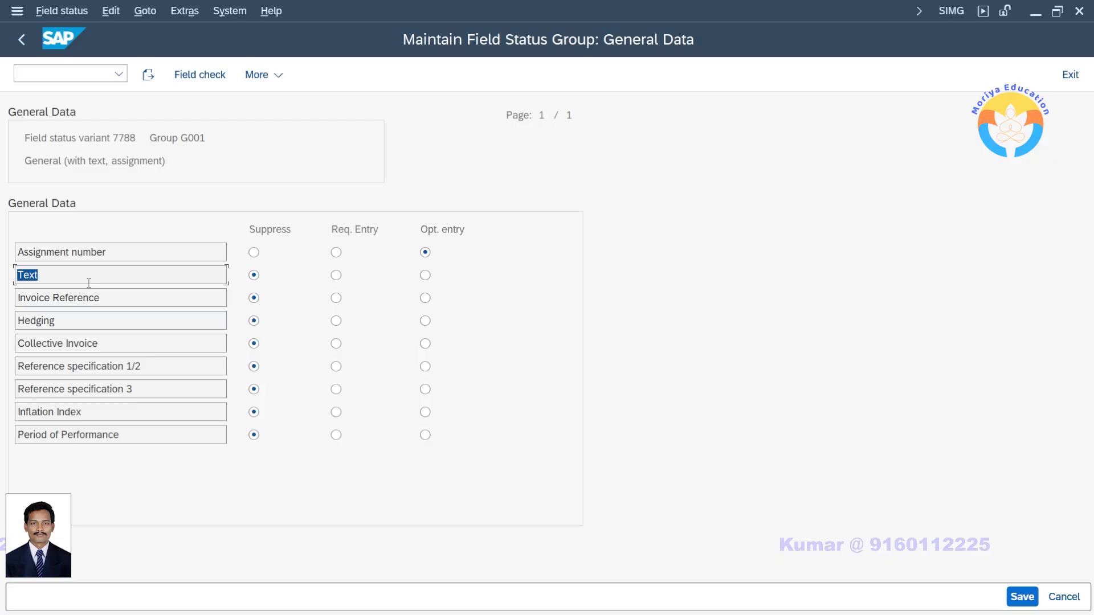
pyautogui.click(255, 276)
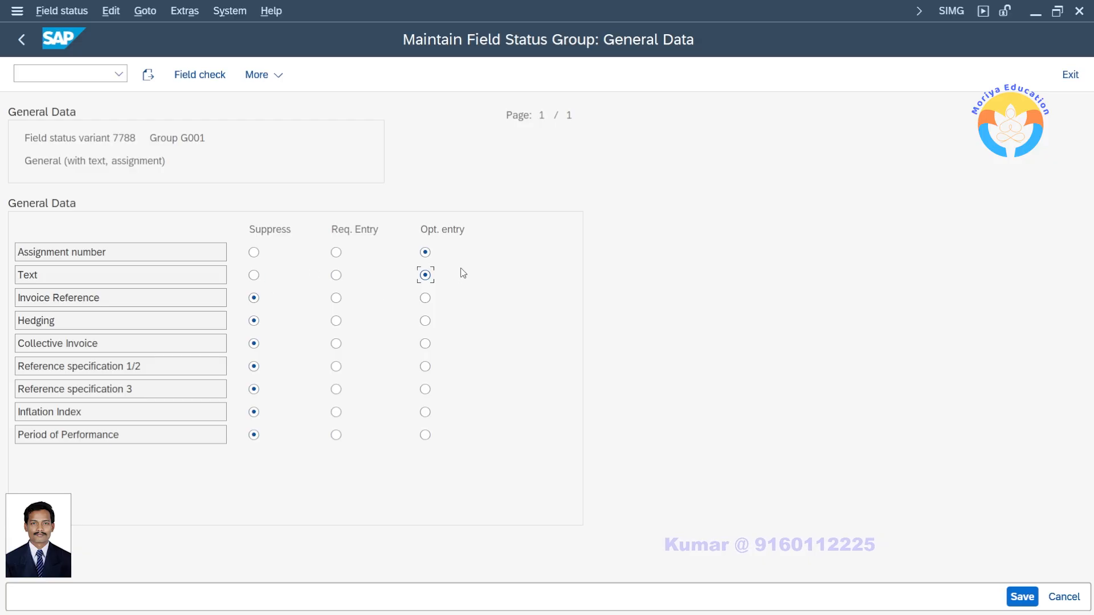
# - Try required entry for the Text field of group G001, restore optional entry, and leave the General Data settings
pyautogui.click(336, 275)
pyautogui.click(425, 252)
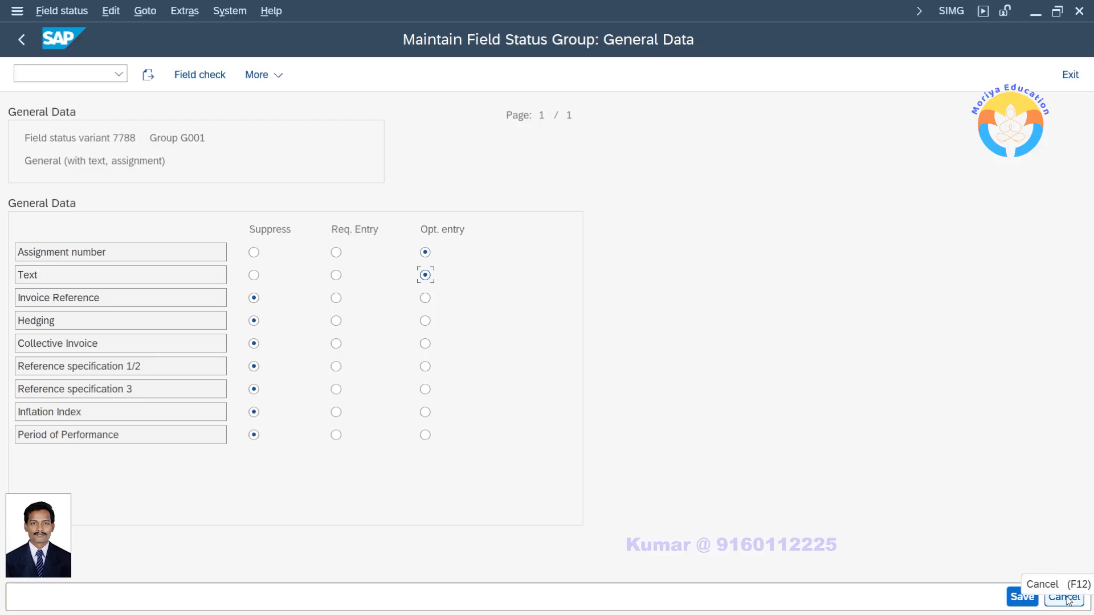
pyautogui.click(19, 40)
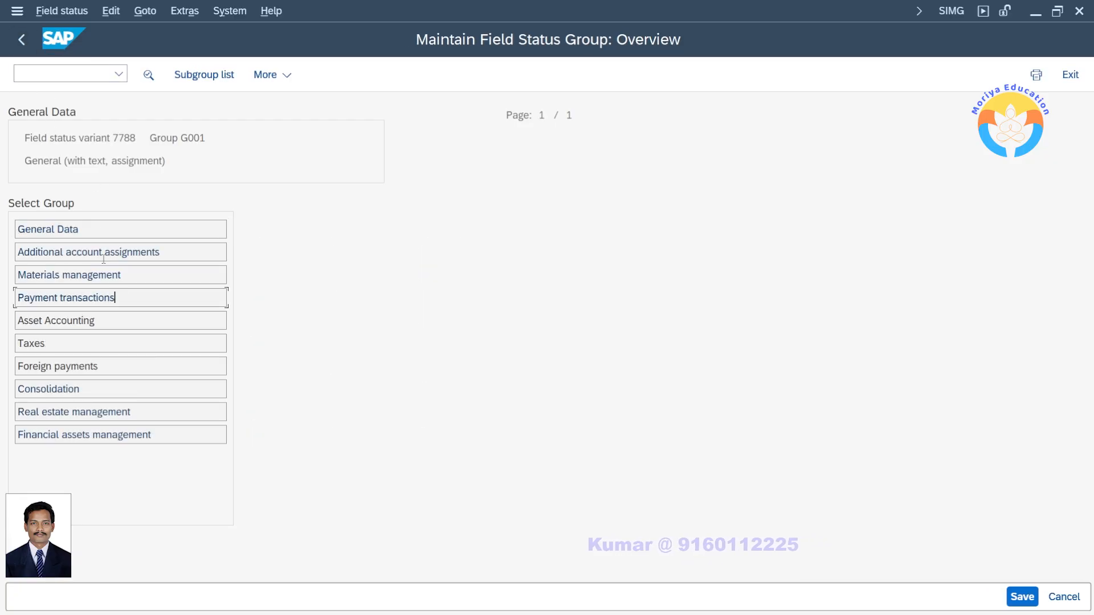
# - Open the Payment transactions subgroup of group G001 and examine the field settings on both of its pages
pyautogui.doubleClick(136, 302)
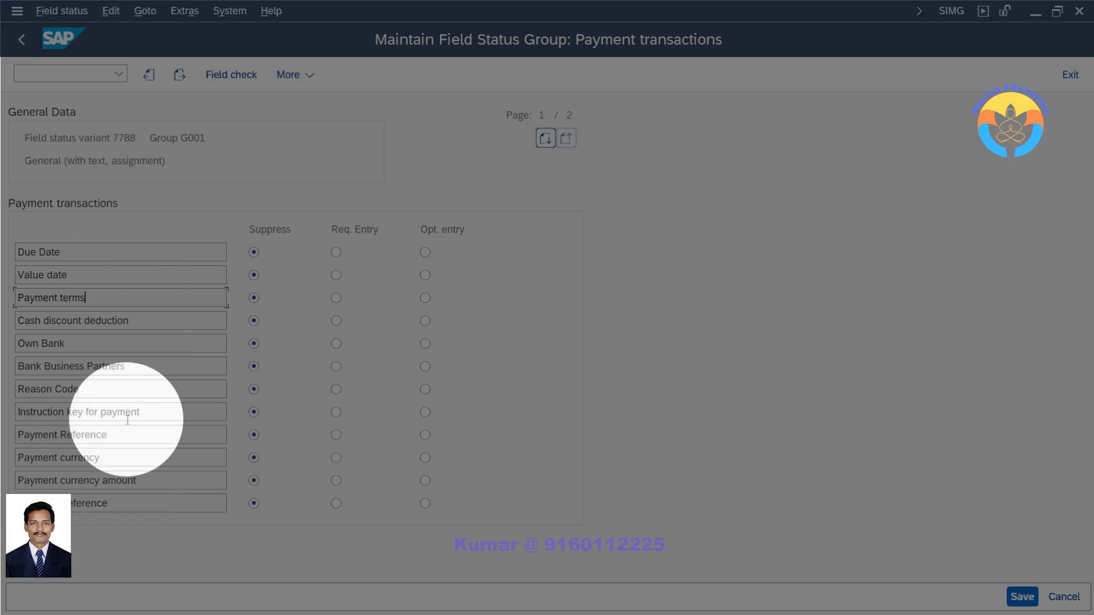
pyautogui.click(545, 138)
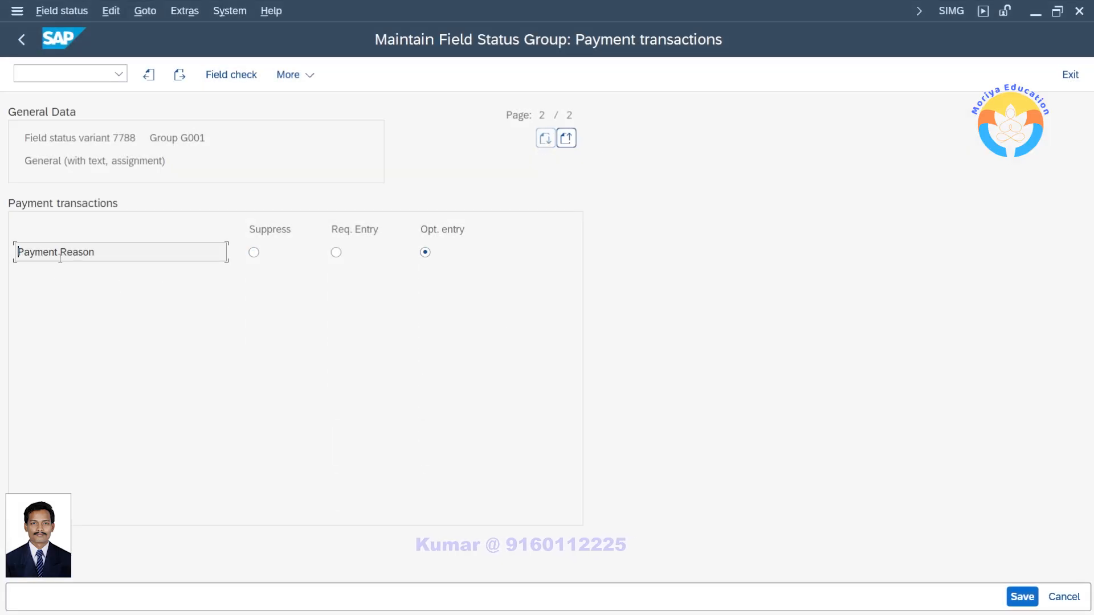
pyautogui.moveTo(89, 253); pyautogui.dragTo(10, 257)
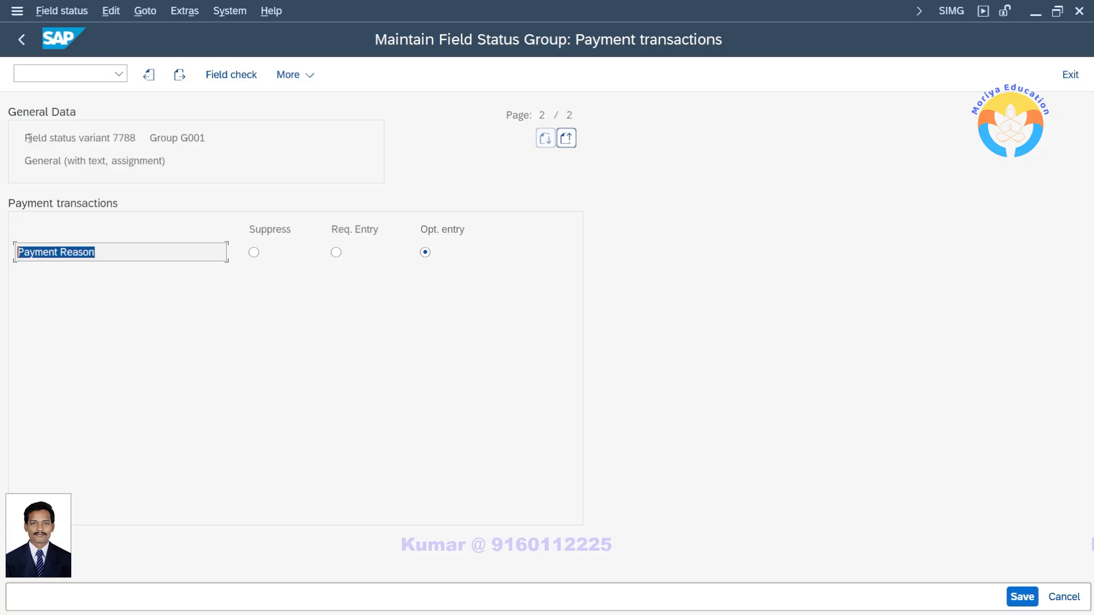
pyautogui.click(22, 47)
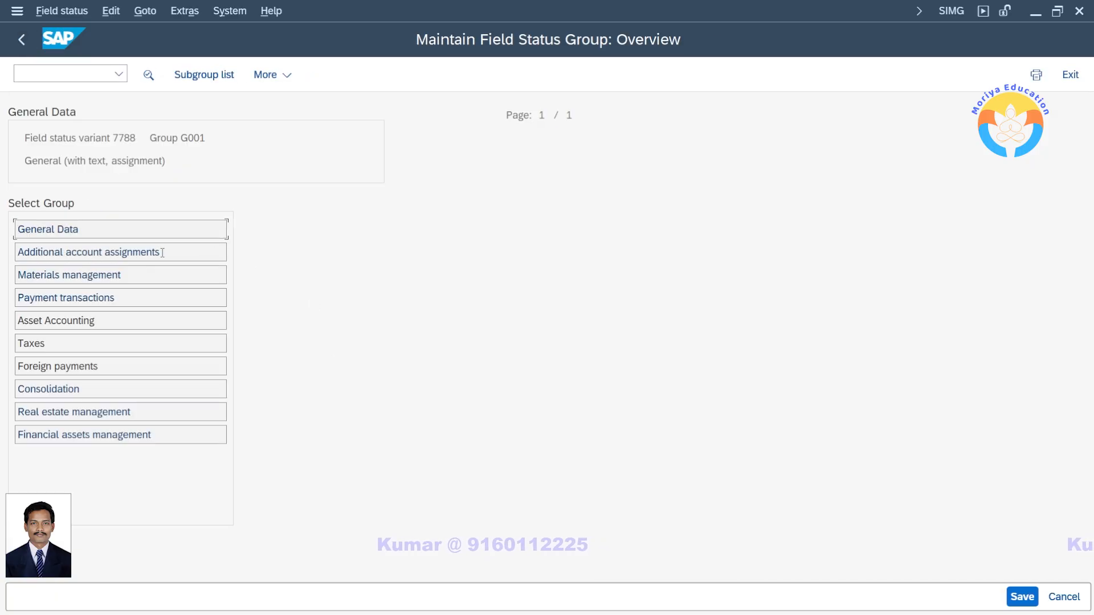
# - Examine the first three pages of group G001's Additional account assignments settings, and return to the field status groups list
pyautogui.doubleClick(162, 252)
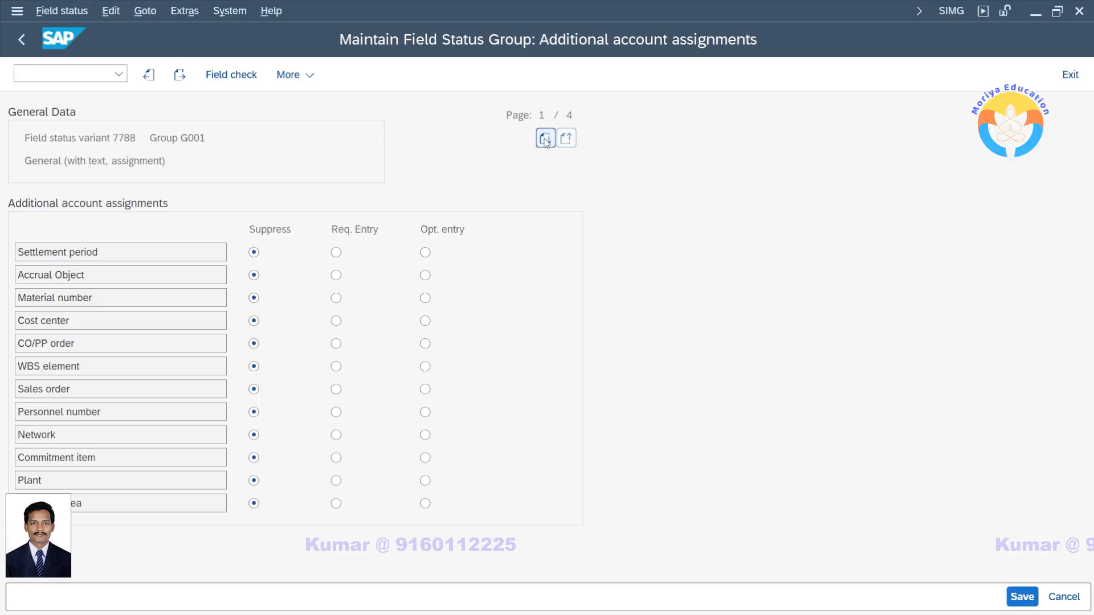
pyautogui.click(546, 139)
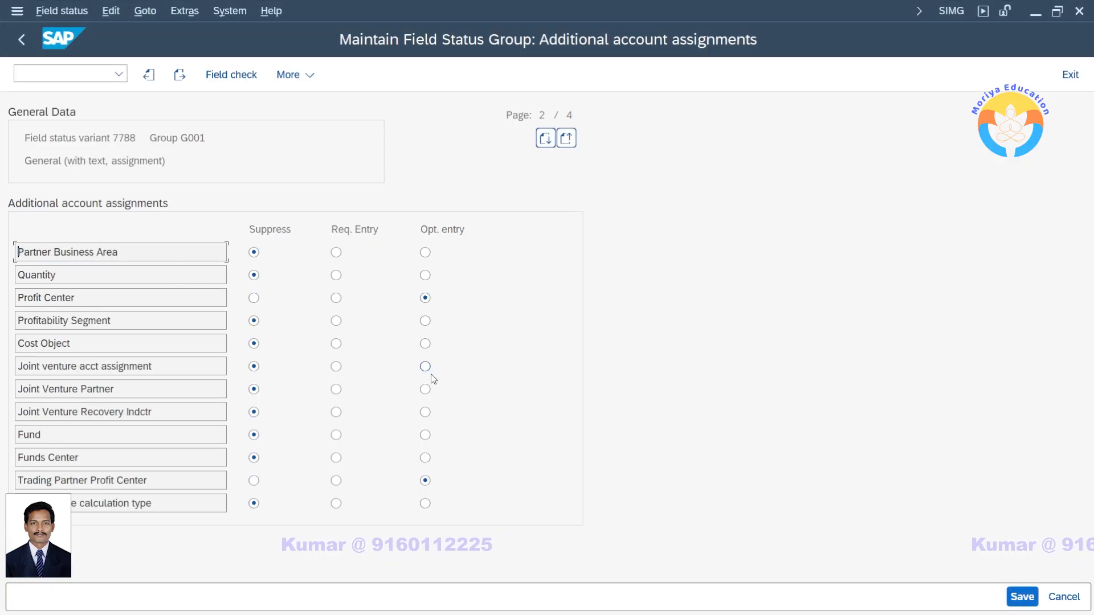
pyautogui.click(546, 139)
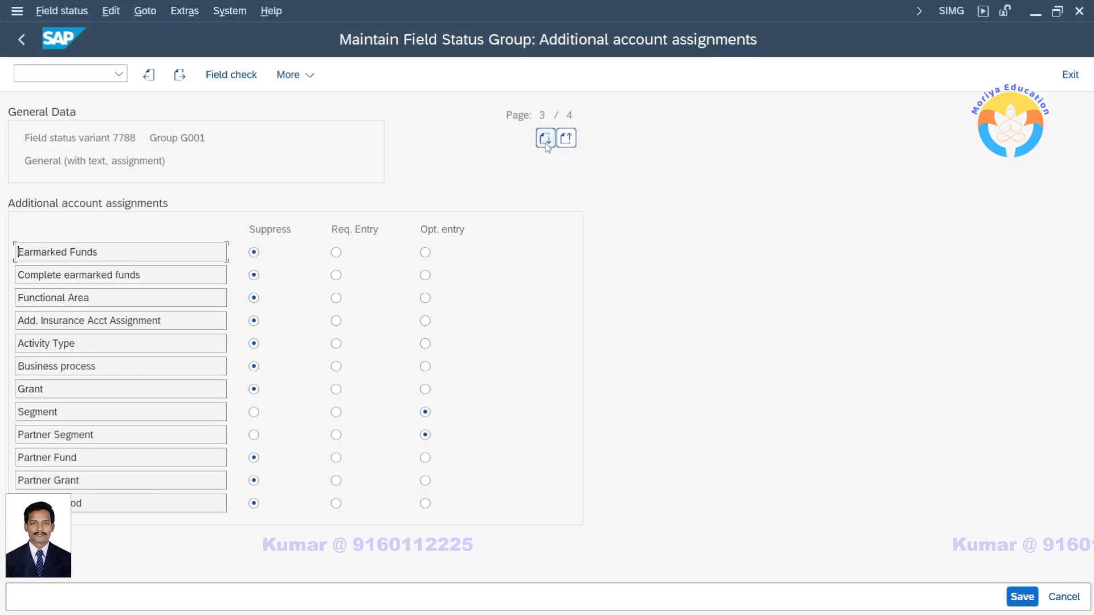
pyautogui.click(22, 39)
pyautogui.click(21, 40)
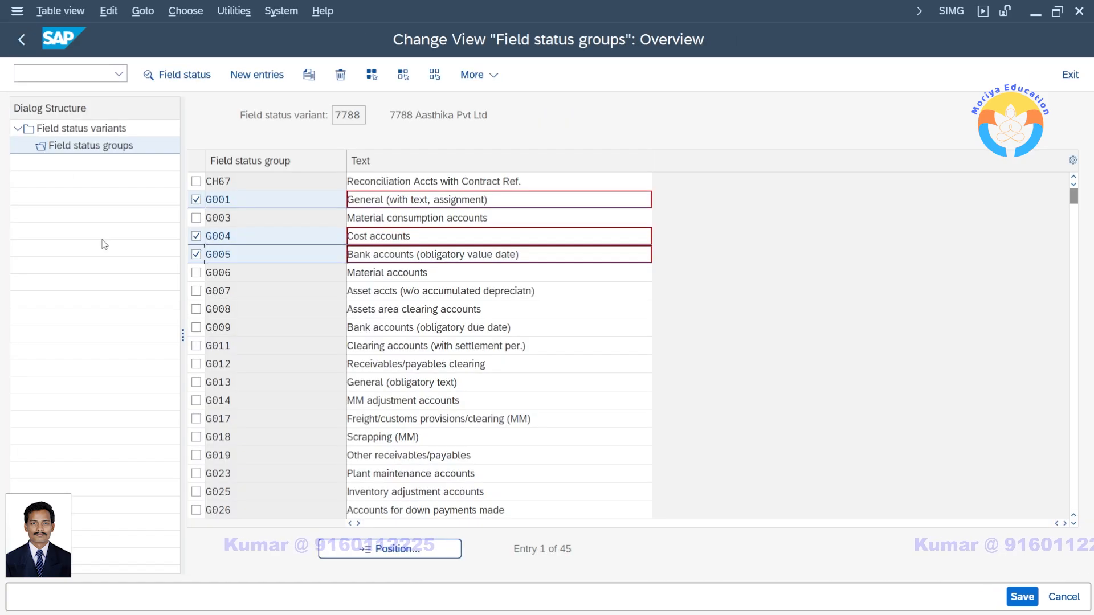
# - Deselect the field status groups G001, G004, G005, G029 and G067 of variant 7788
pyautogui.click(196, 199)
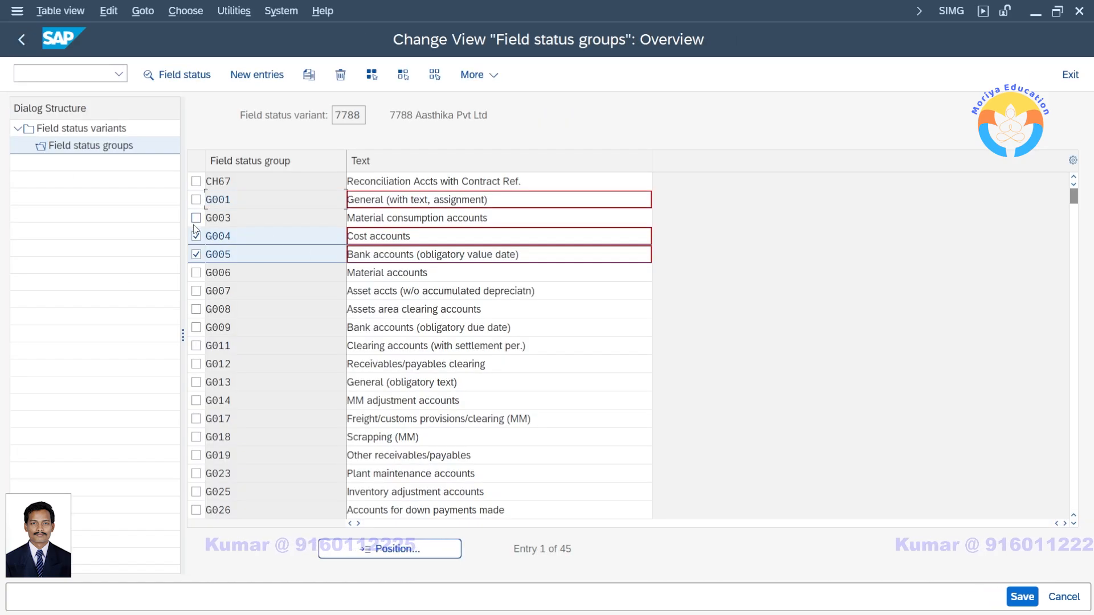
pyautogui.click(196, 236)
pyautogui.click(196, 254)
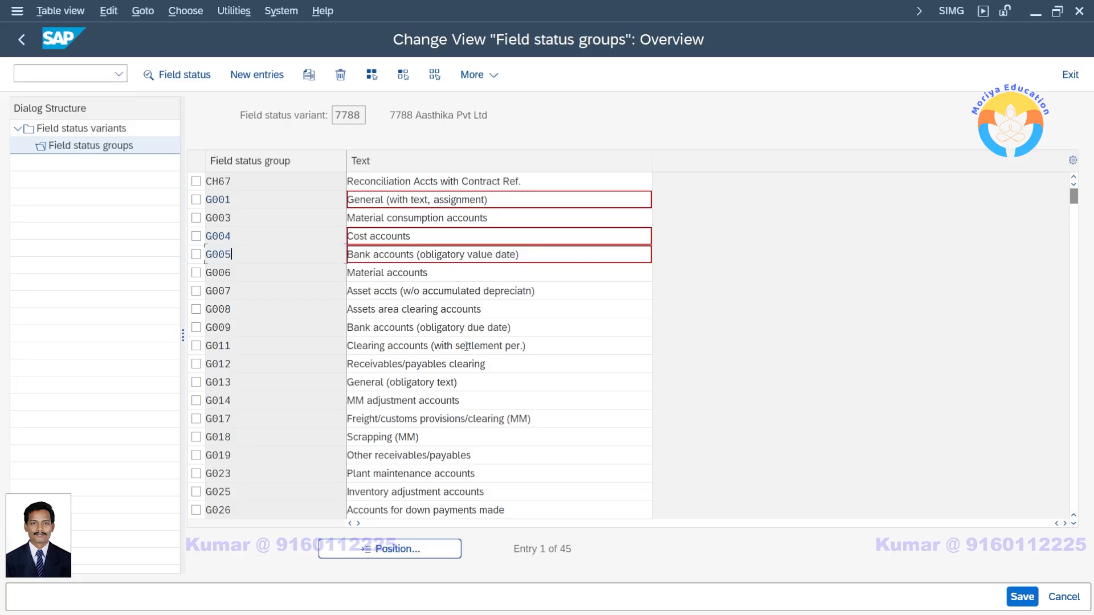
pyautogui.scroll(-2, 296, 352)
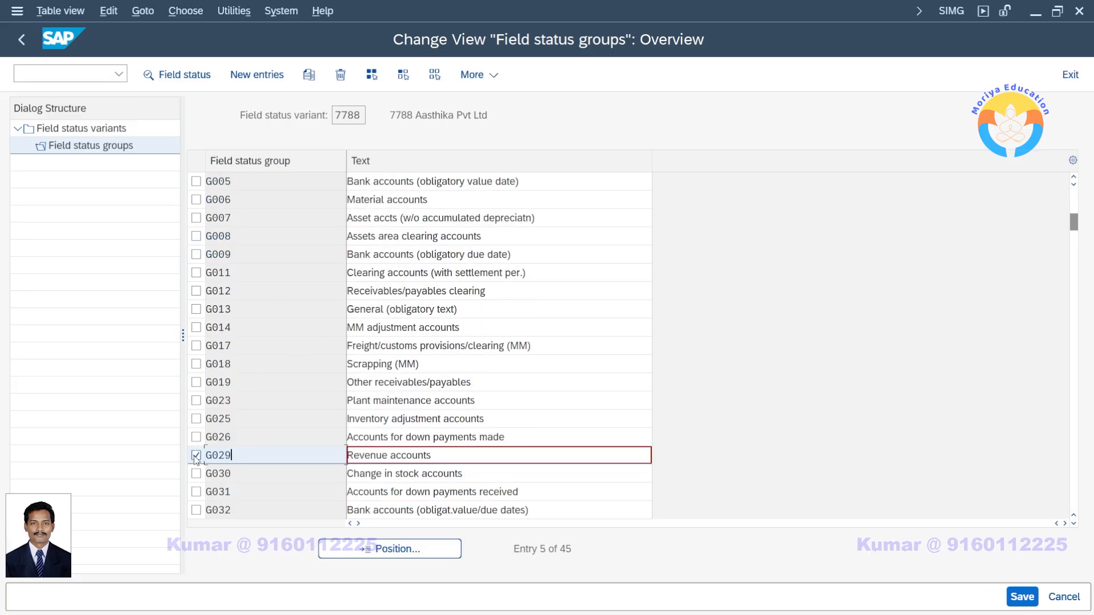
pyautogui.click(196, 455)
pyautogui.scroll(-1, 237, 491)
pyautogui.scroll(-1, 238, 479)
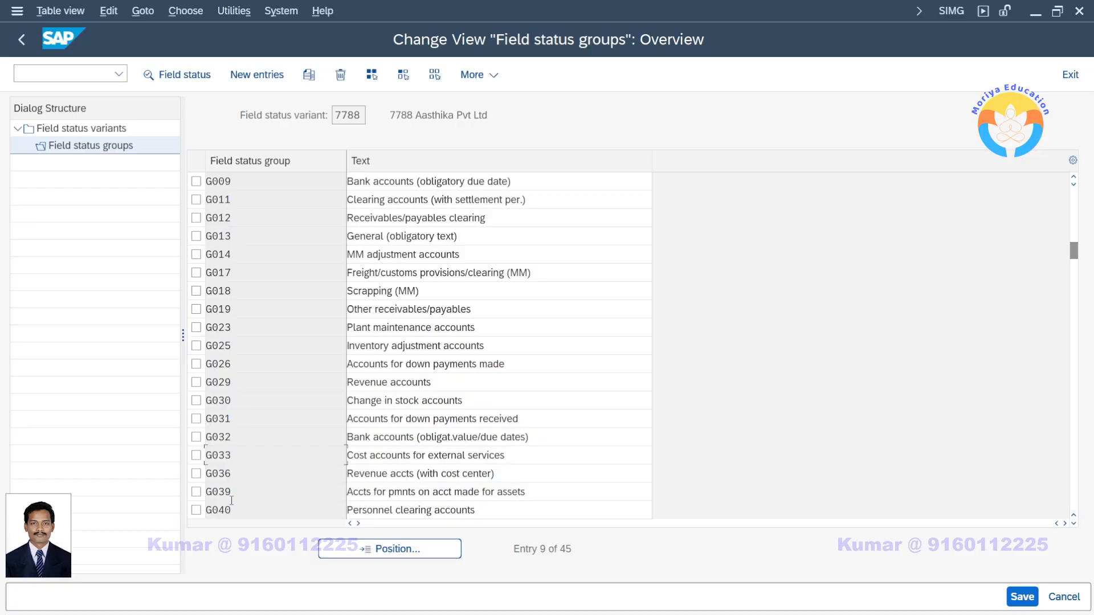
pyautogui.scroll(-4, 282, 418)
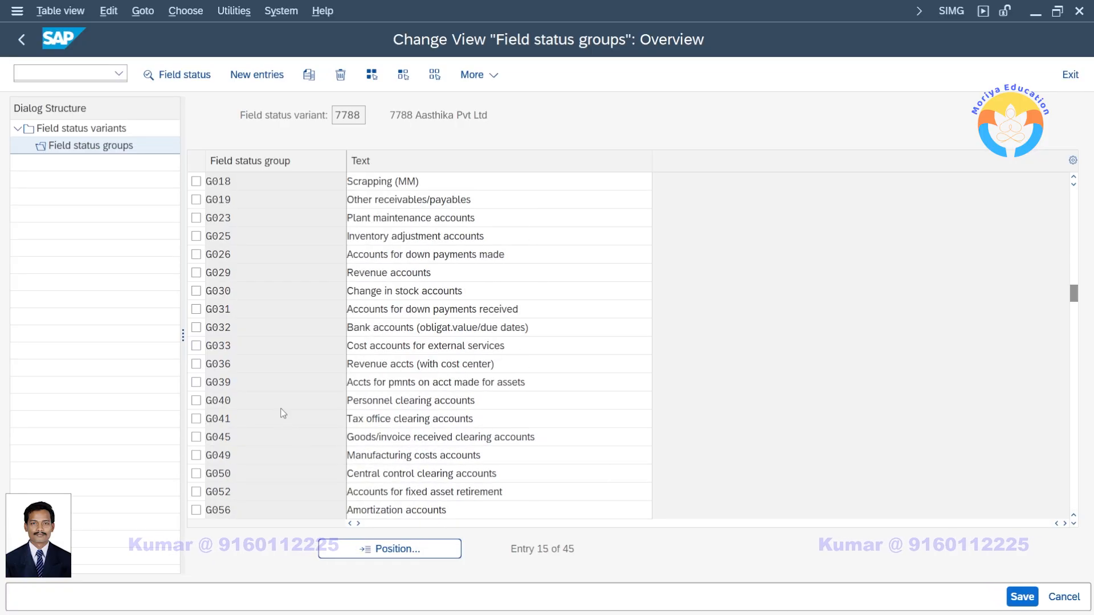
pyautogui.scroll(-2, 282, 412)
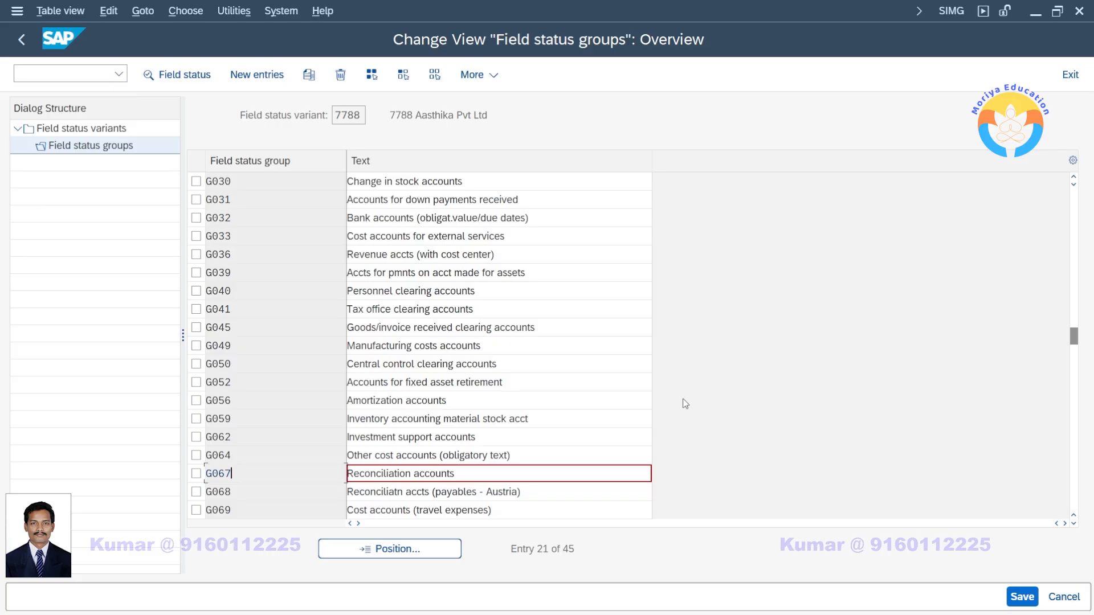
# - Return to the field status variants overview and save the changes to variant 7788
pyautogui.doubleClick(83, 131)
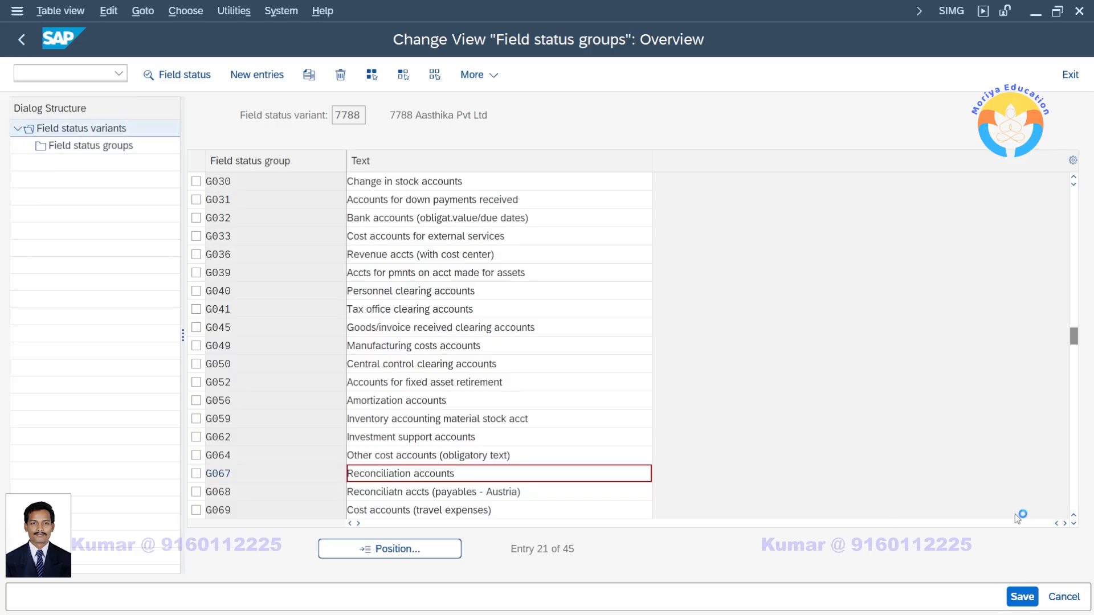
pyautogui.click(1023, 604)
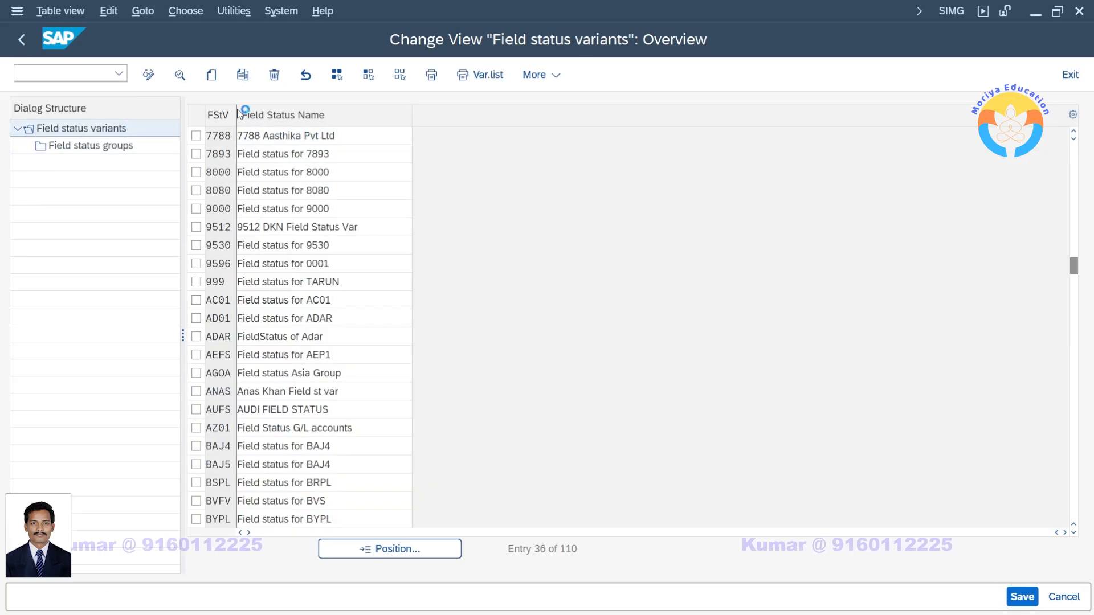